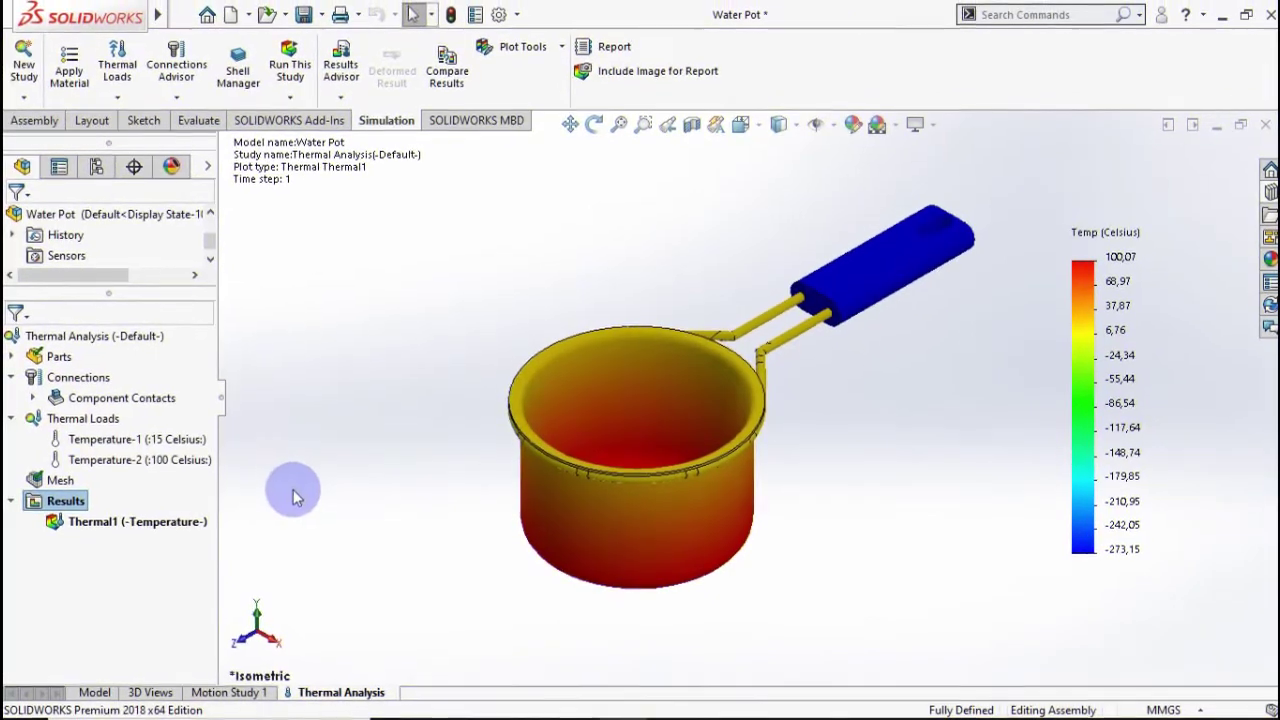
# Orbit the Celsius temperature plot, then snap to isometric and orbit the plain Water Pot assembly
pyautogui.moveTo(293, 497); pyautogui.dragTo(803, 478, button='middle')
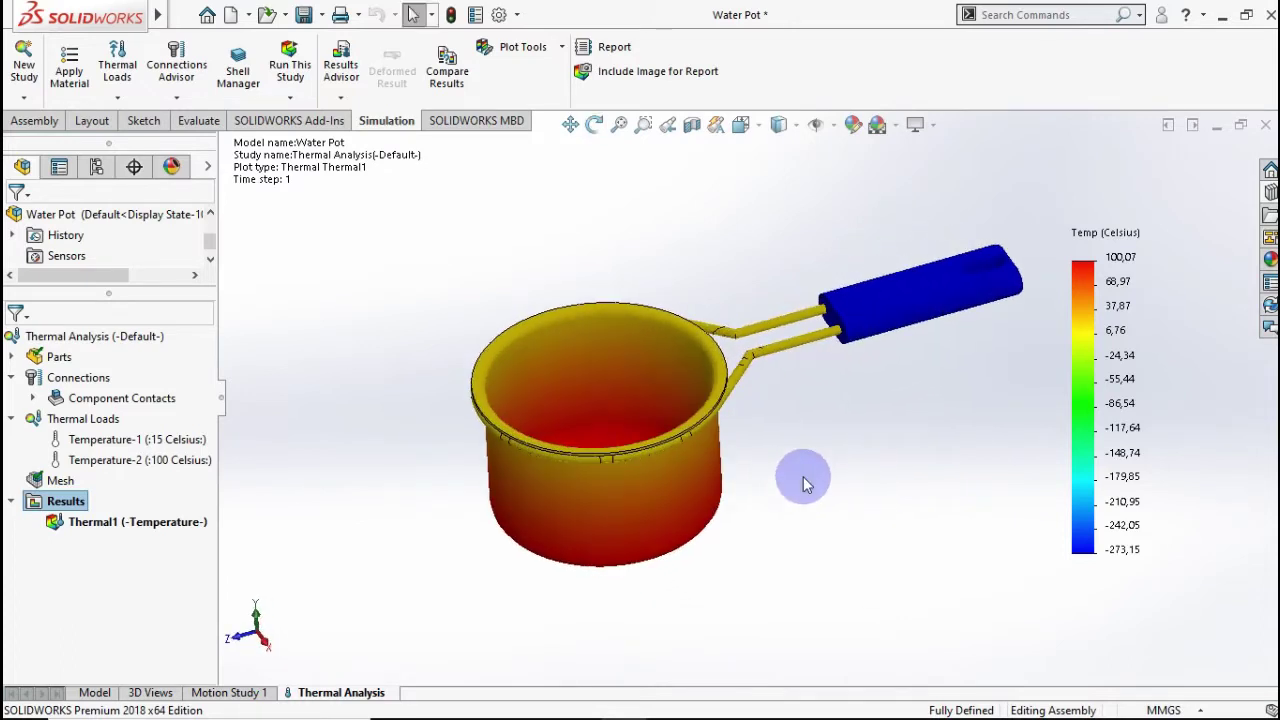
pyautogui.hotkey('ctrl', '7')
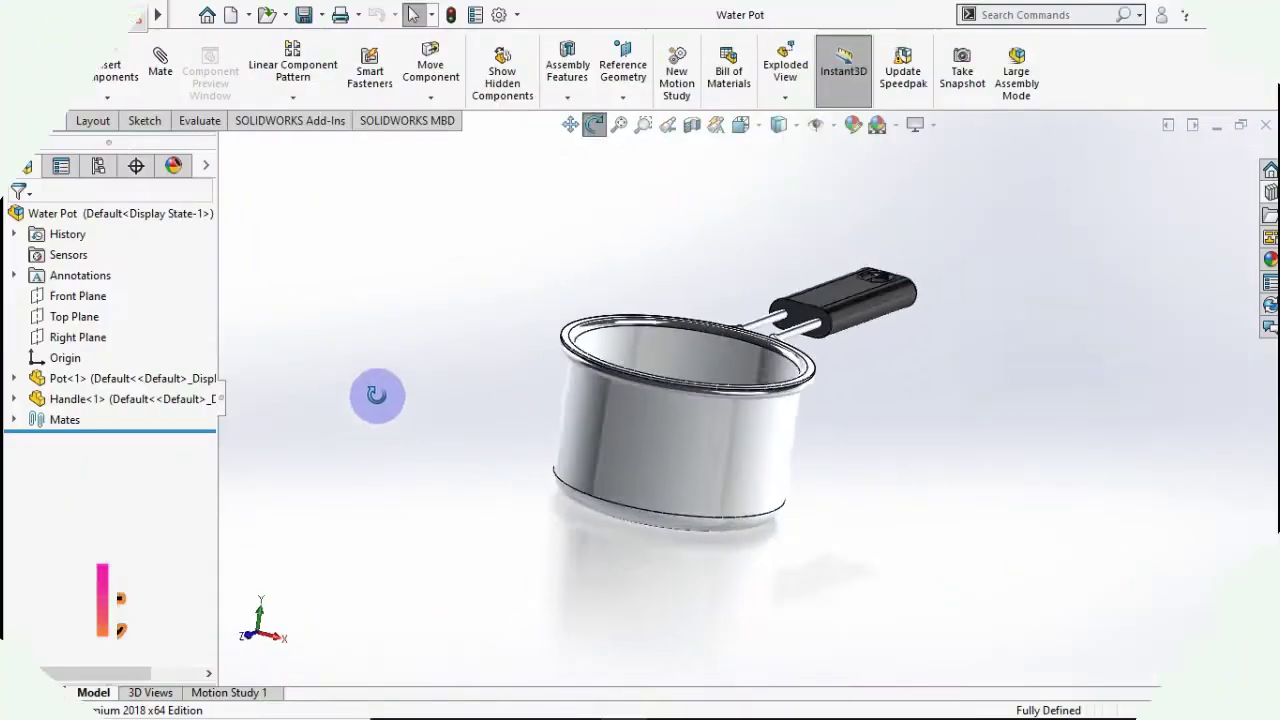
pyautogui.moveTo(371, 391); pyautogui.dragTo(452, 402, button='middle')
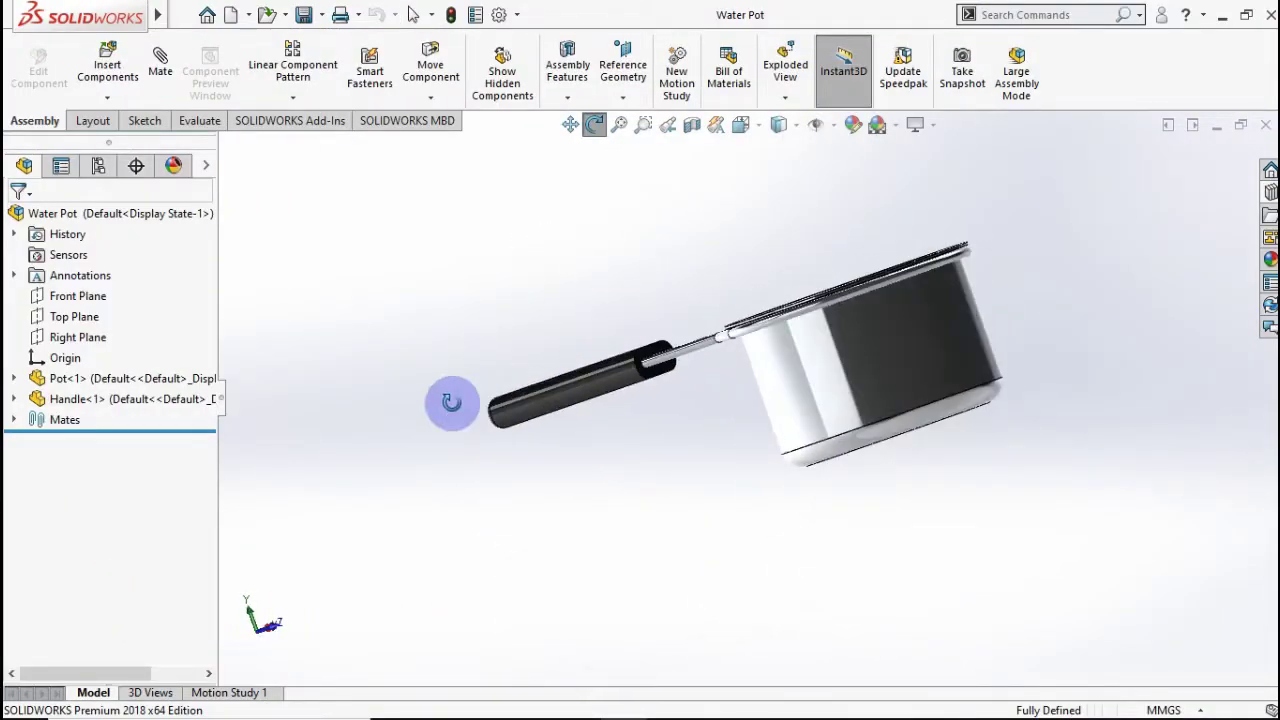
# Load the SOLIDWORKS Simulation add-in and show its simulation commands
pyautogui.hotkey('ctrl', '7')
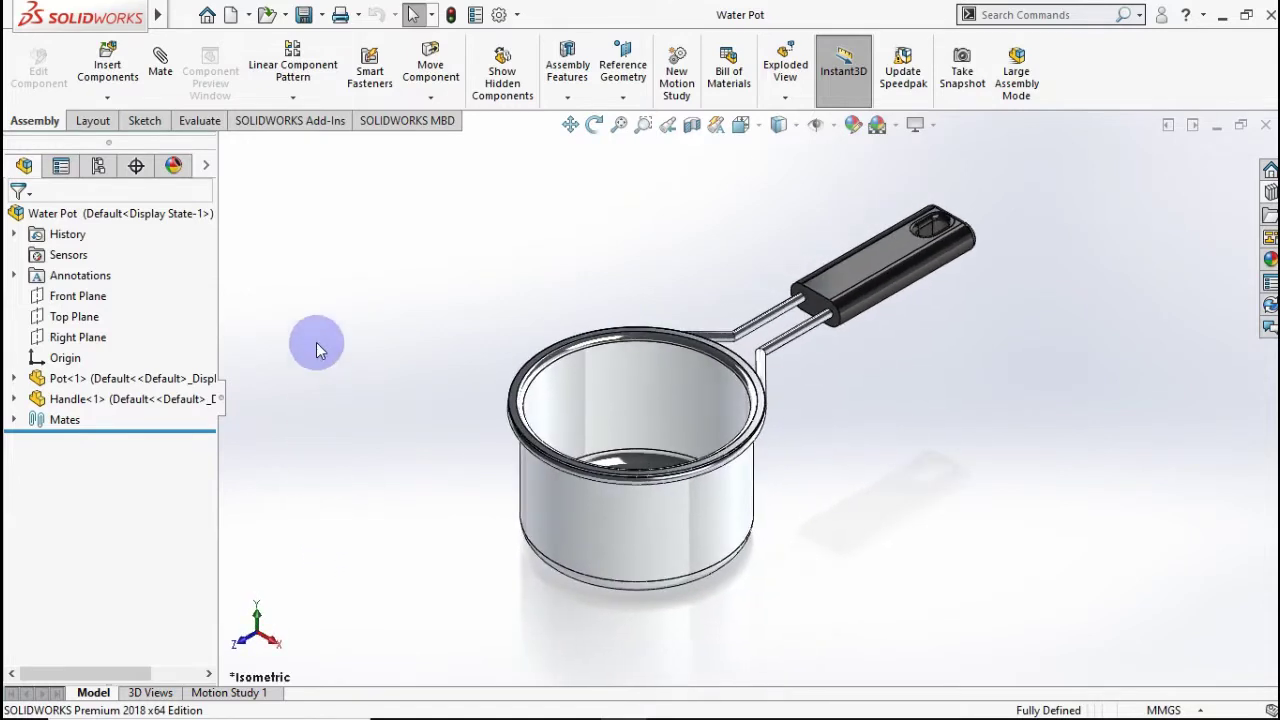
pyautogui.click(276, 124)
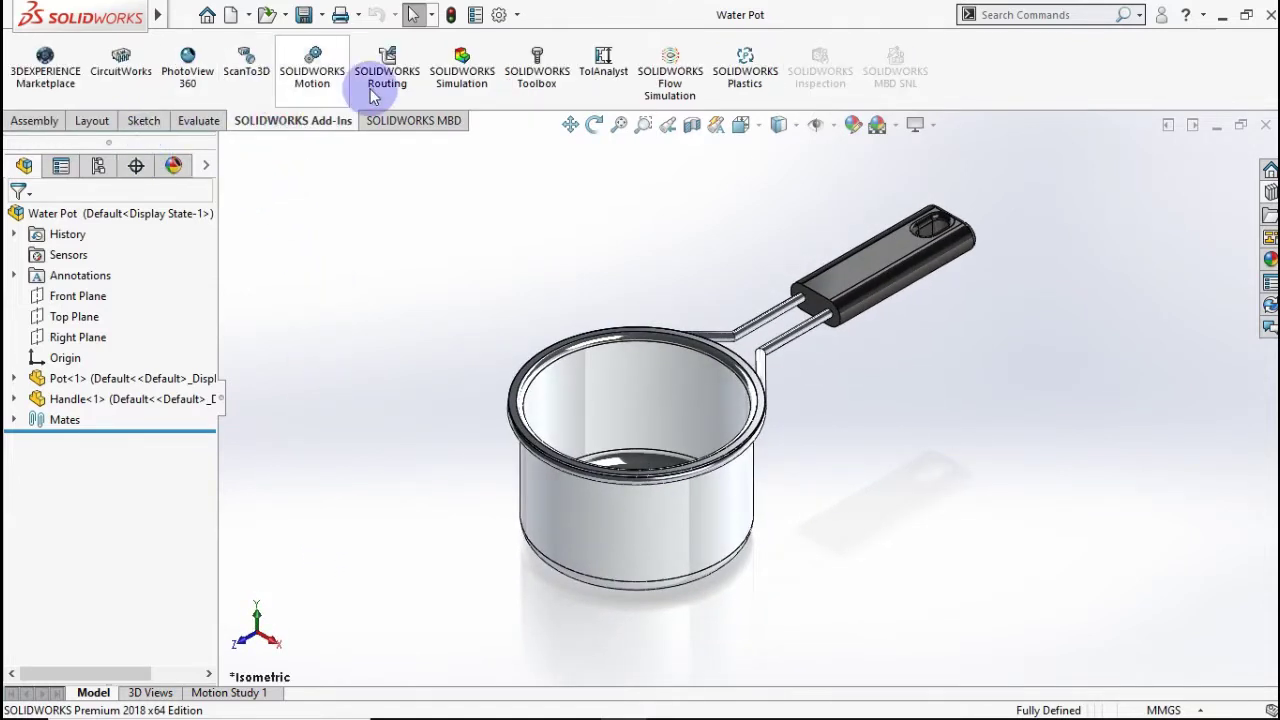
pyautogui.click(462, 68)
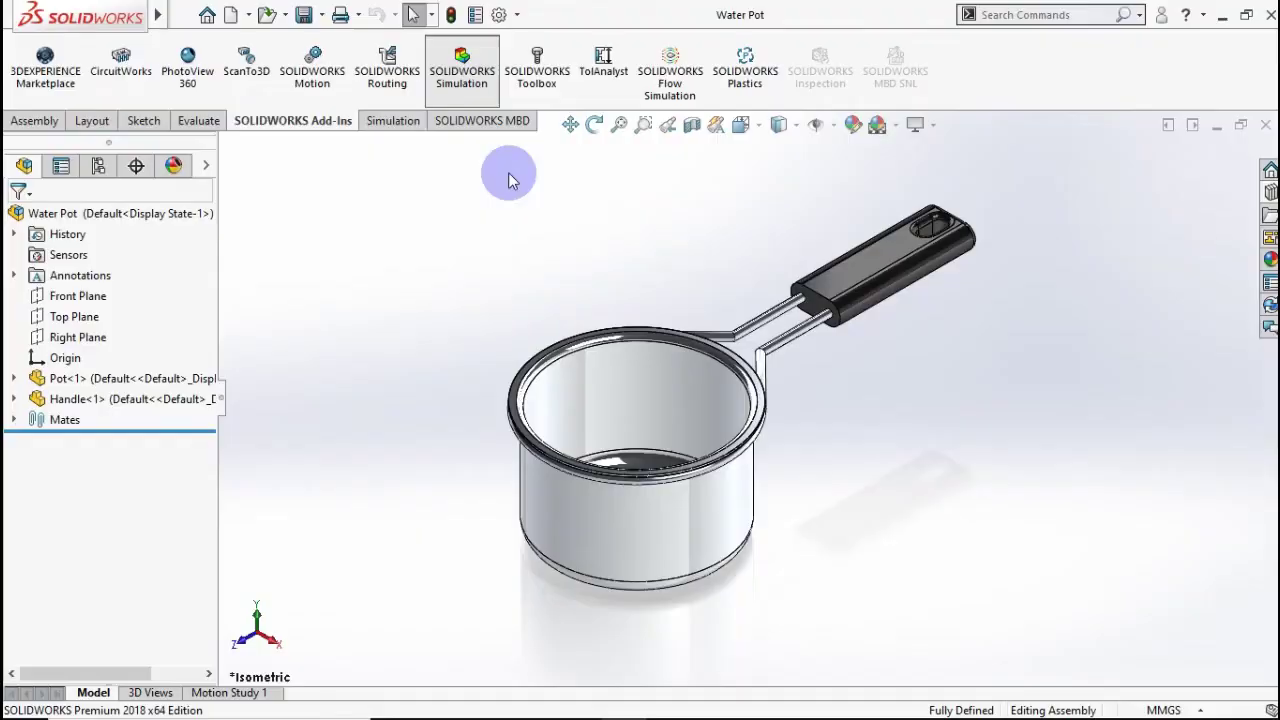
pyautogui.click(391, 121)
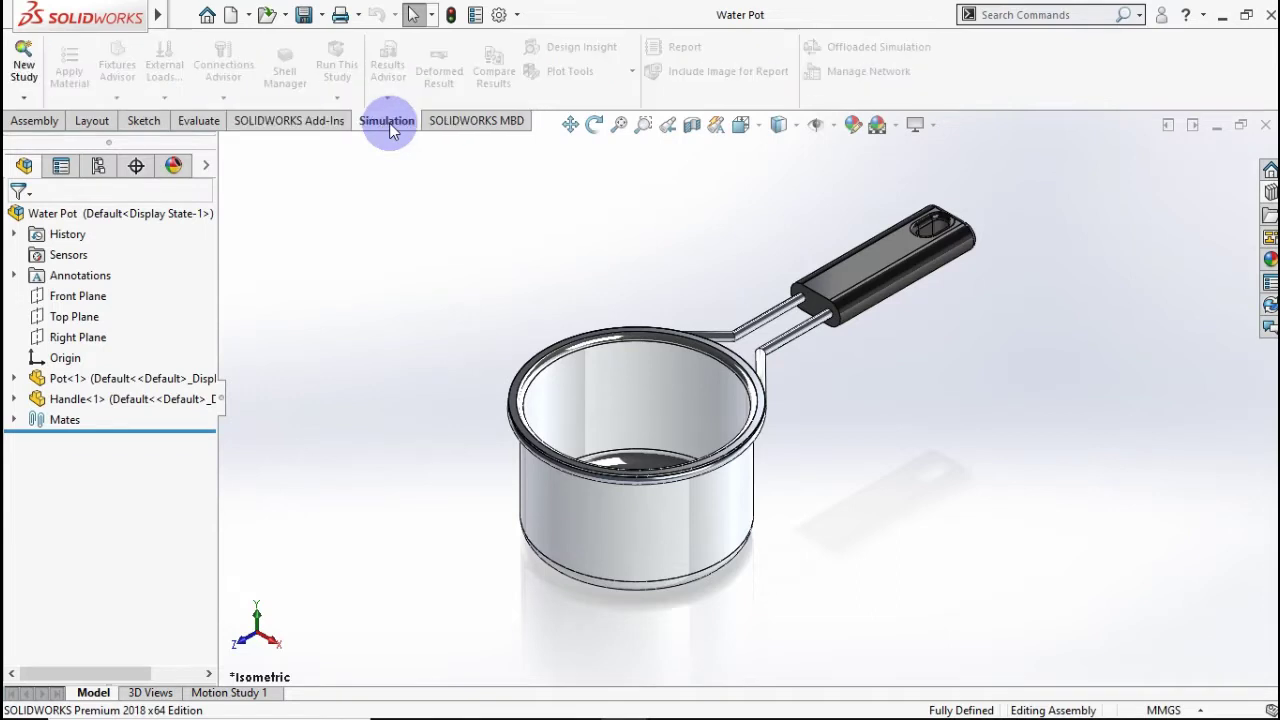
# Create a new thermal study named 'Thermal Analysis' and expand its Parts list
pyautogui.click(24, 62)
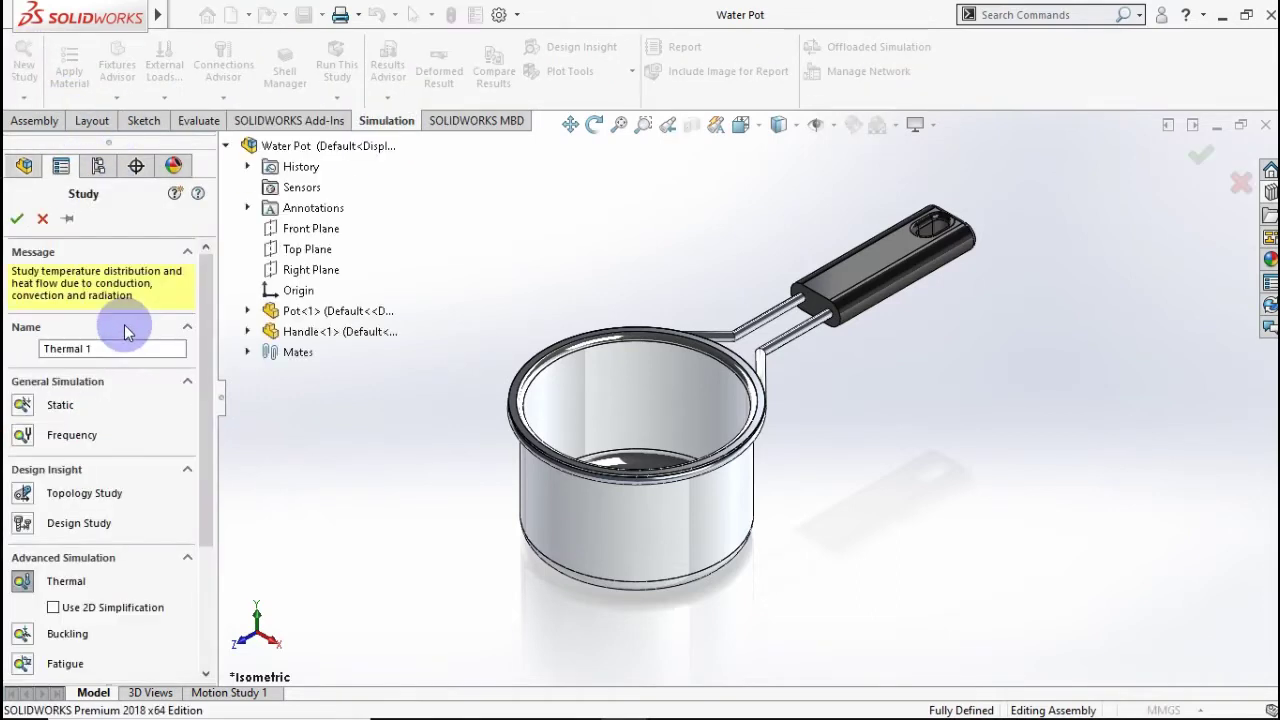
pyautogui.click(22, 581)
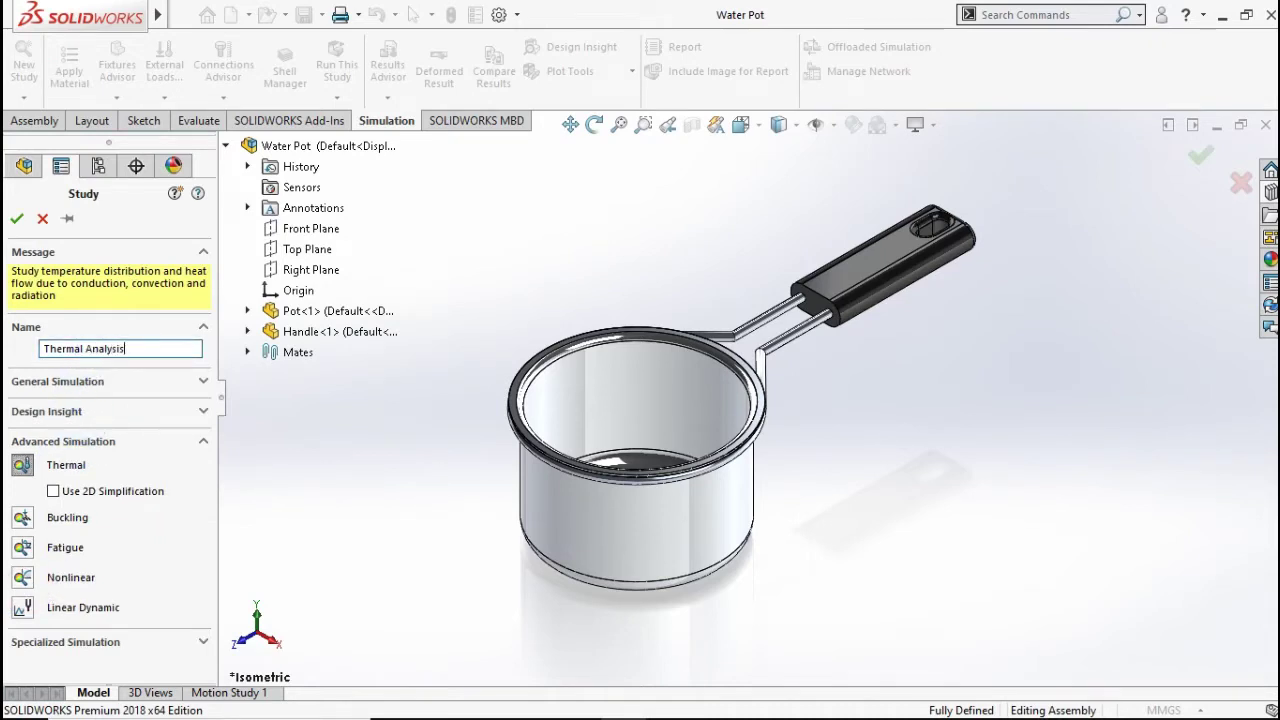
pyautogui.click(17, 218)
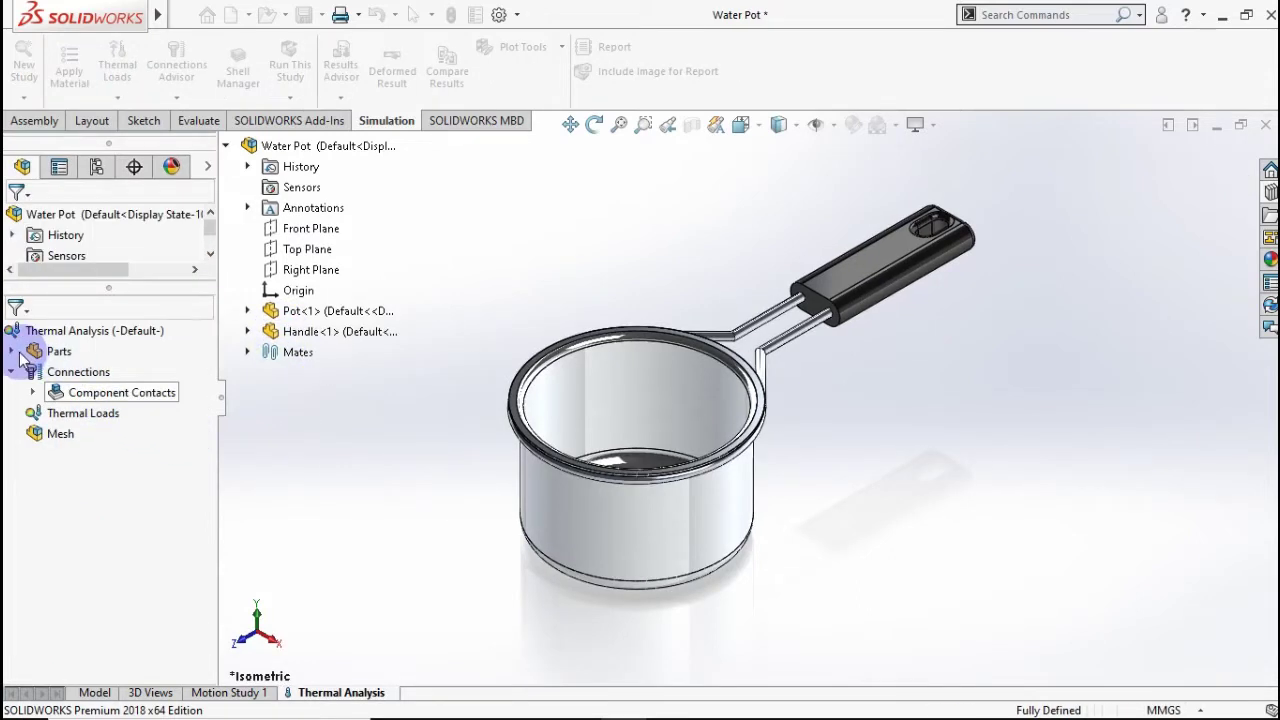
pyautogui.click(13, 352)
# Assign the Plastics material PE High Density to Handle-1
pyautogui.click(80, 373)
pyautogui.rightClick(80, 379)
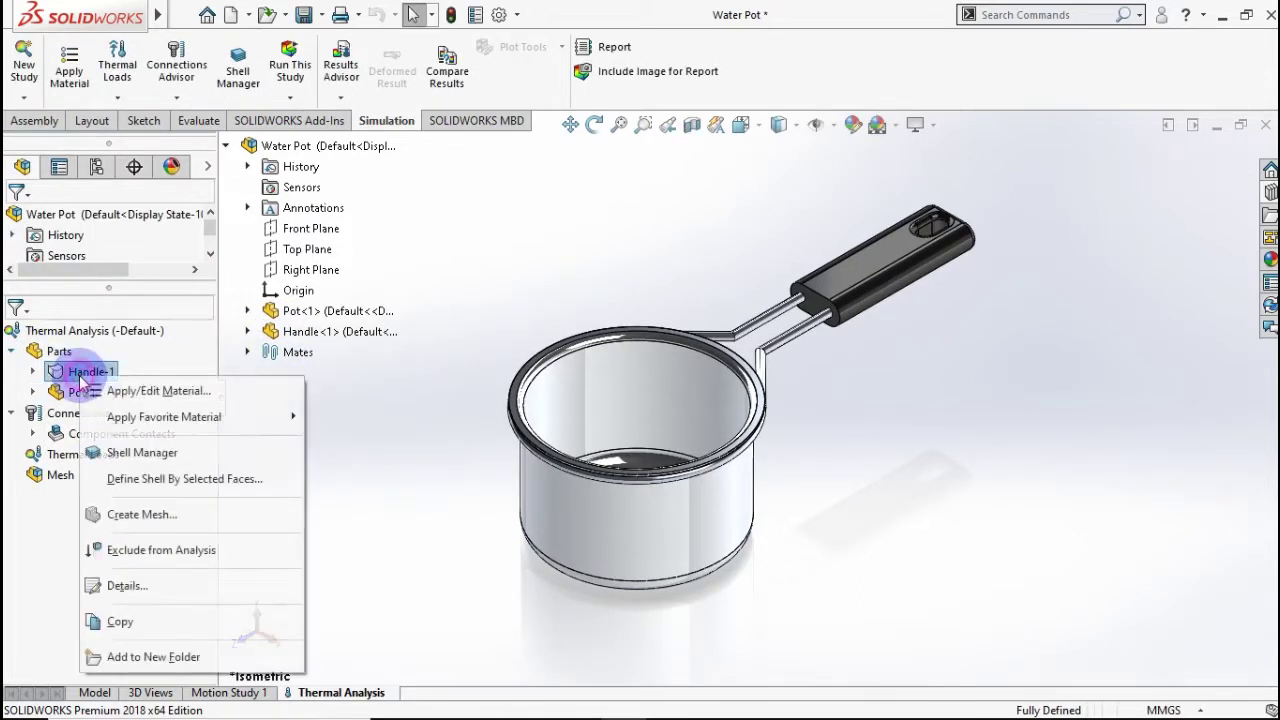
pyautogui.click(134, 391)
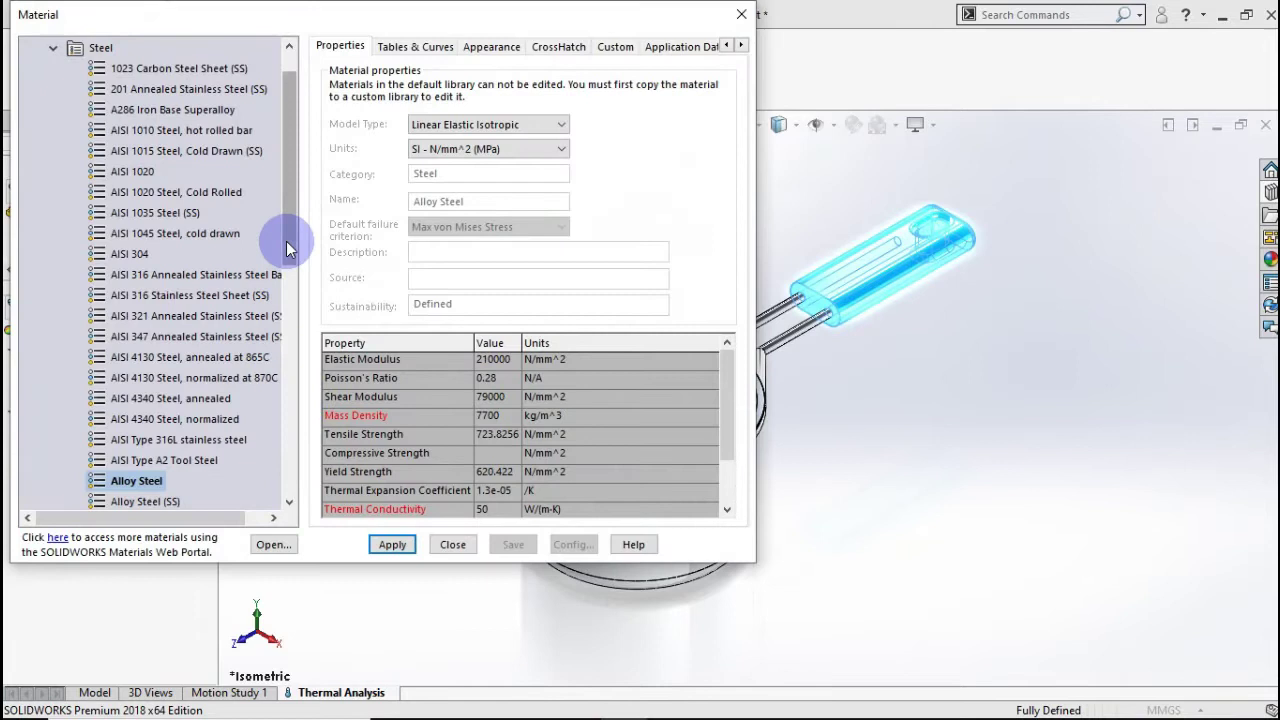
pyautogui.moveTo(287, 248); pyautogui.dragTo(284, 421)
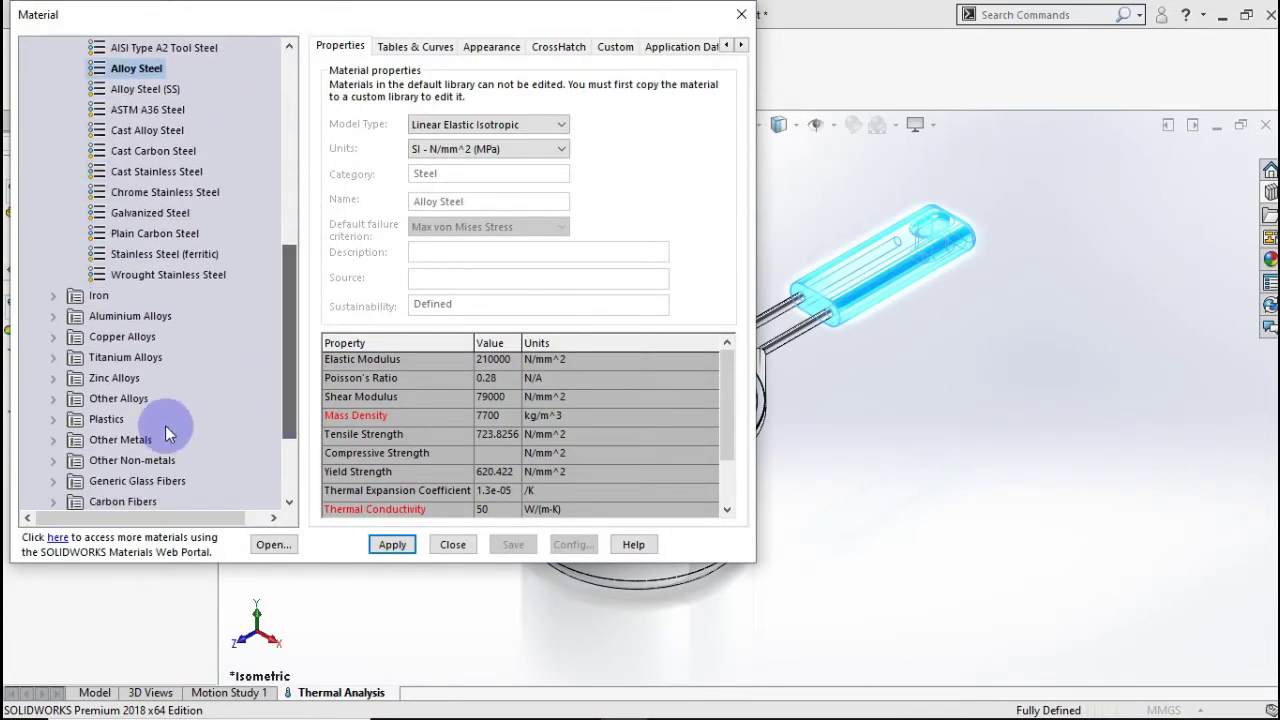
pyautogui.click(55, 419)
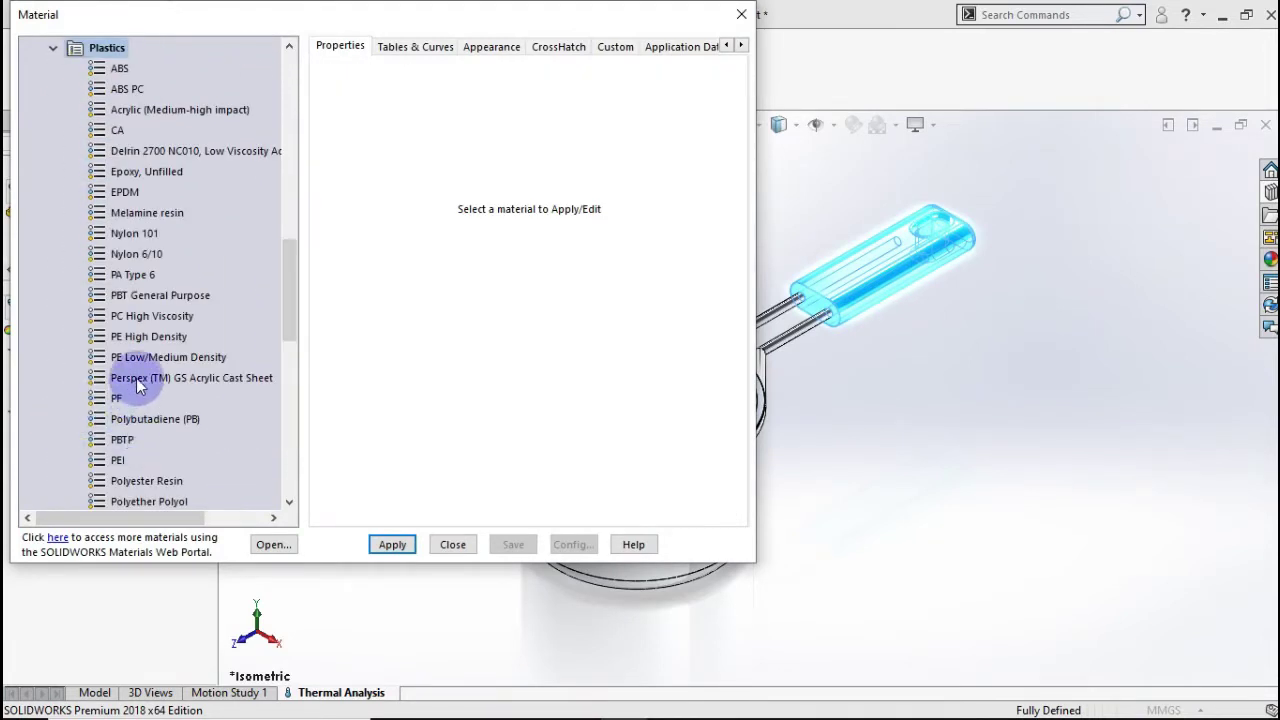
pyautogui.click(143, 338)
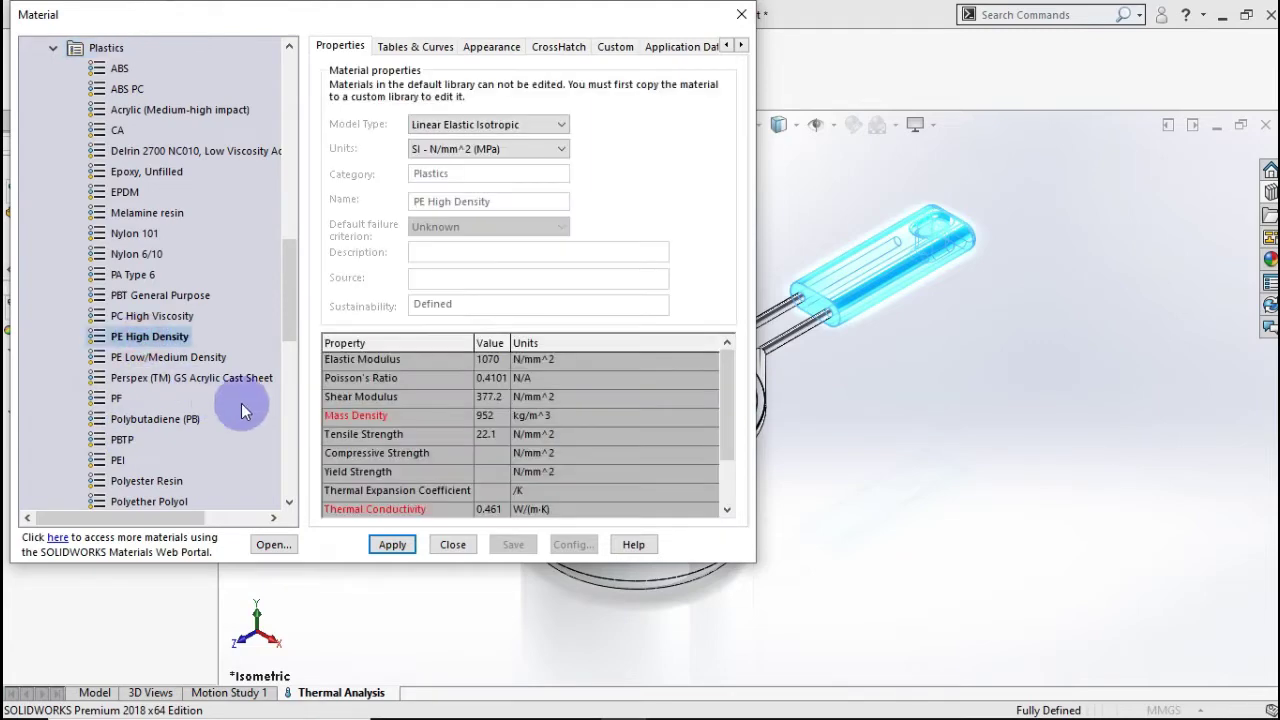
pyautogui.click(390, 548)
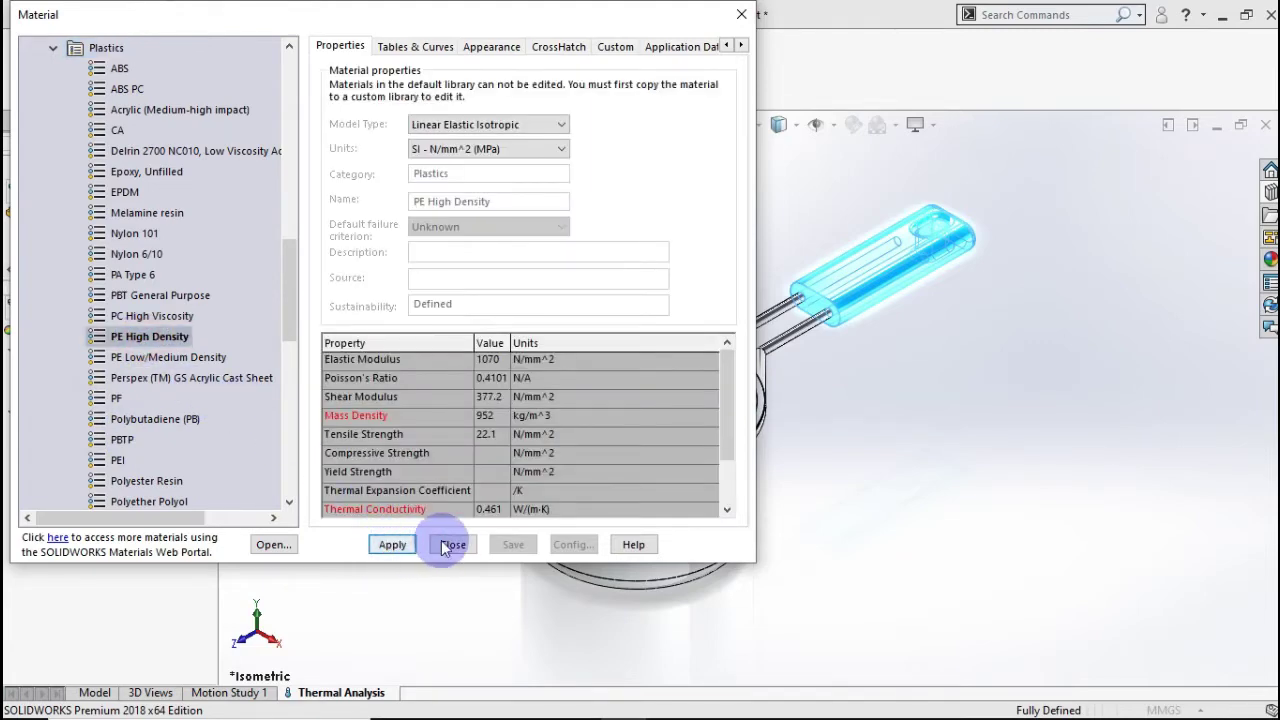
pyautogui.click(453, 544)
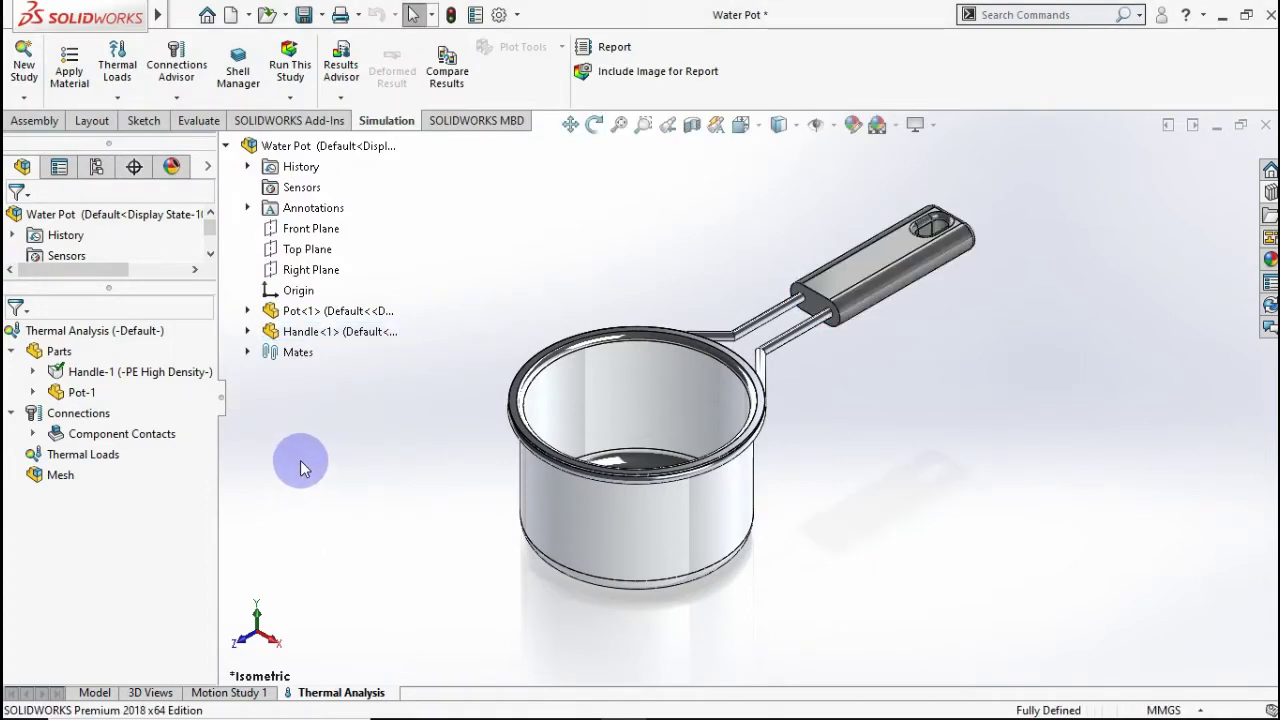
# Apply Stainless Steel (ferritic) to all bodies of Pot-1
pyautogui.rightClick(82, 392)
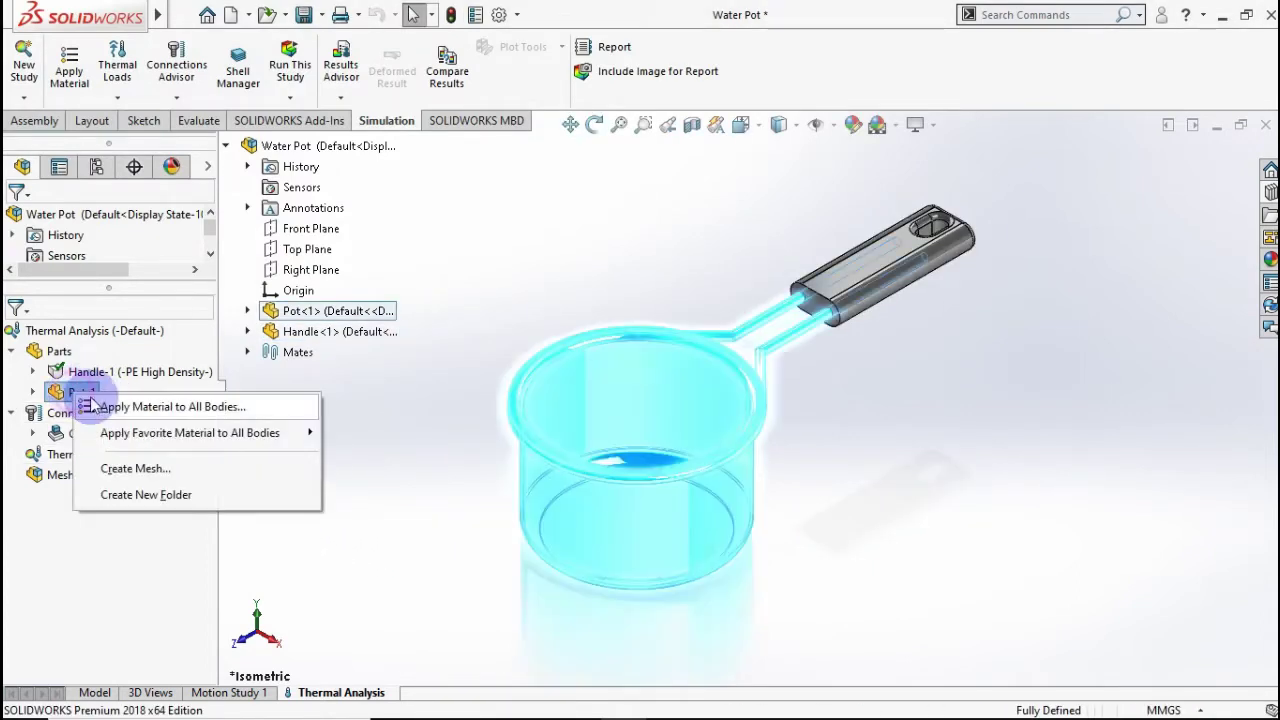
pyautogui.click(130, 407)
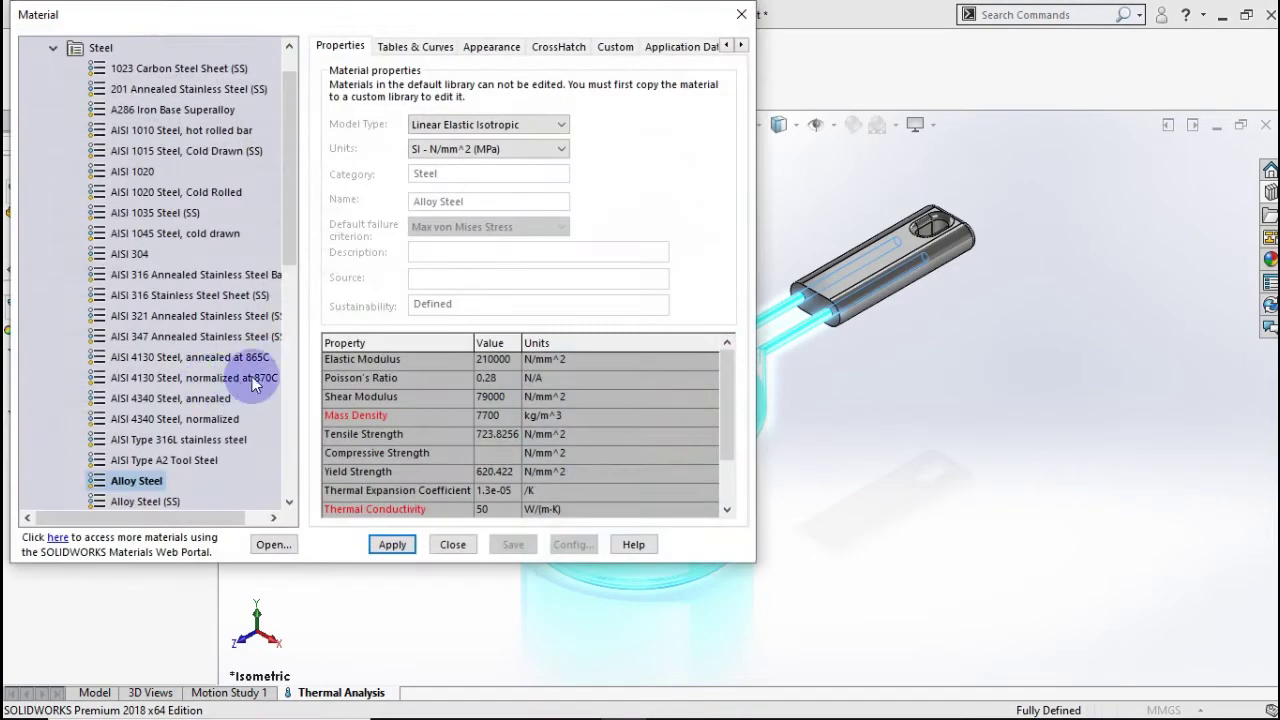
pyautogui.moveTo(286, 257); pyautogui.dragTo(274, 407)
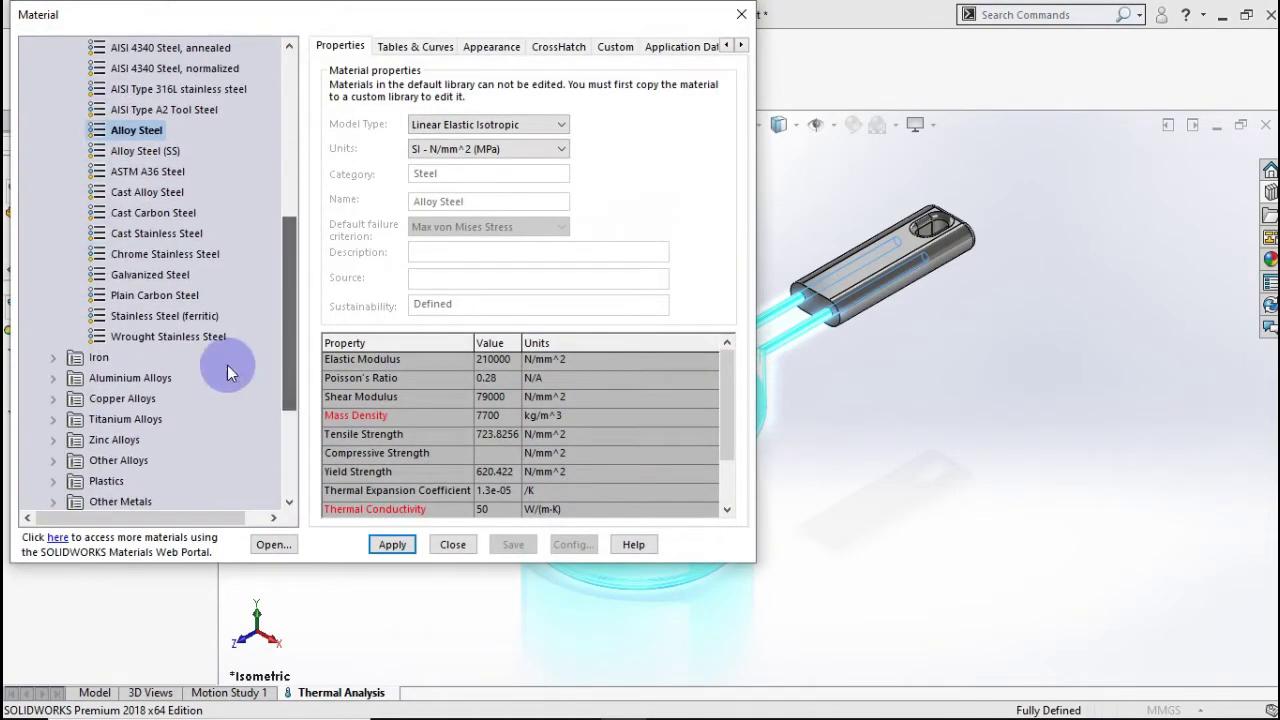
pyautogui.click(198, 317)
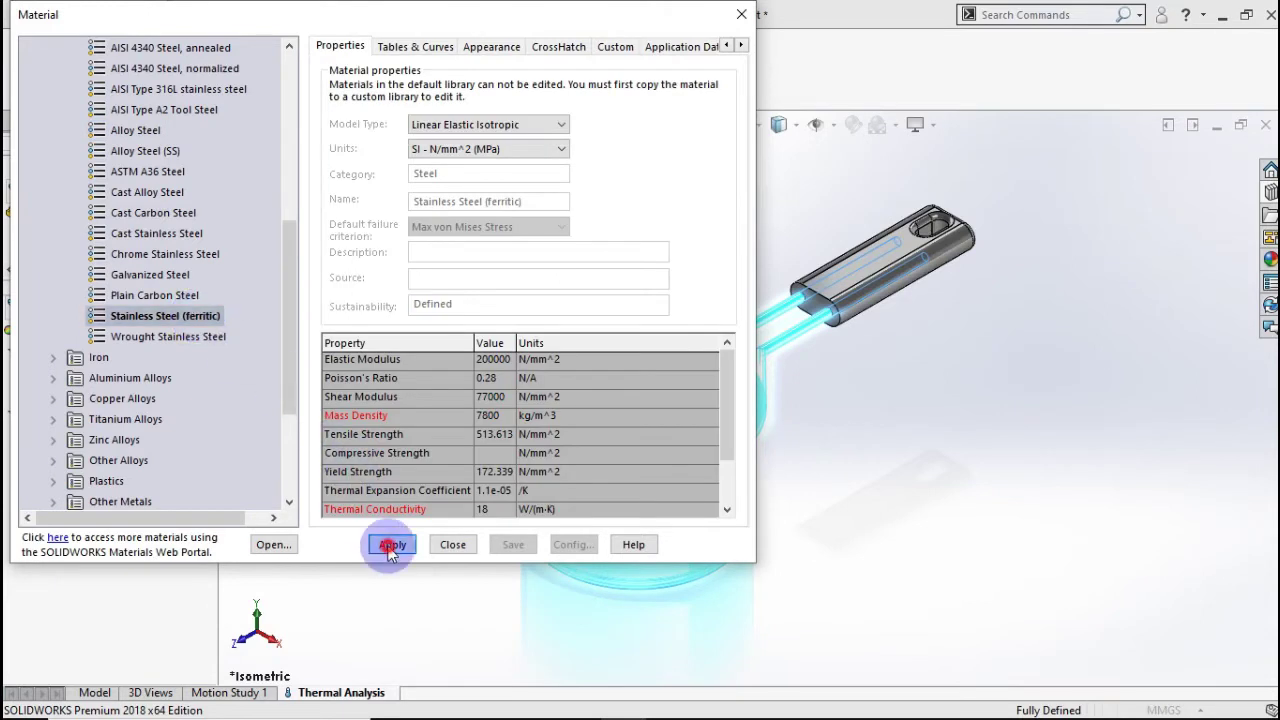
pyautogui.moveTo(727, 433); pyautogui.dragTo(727, 451)
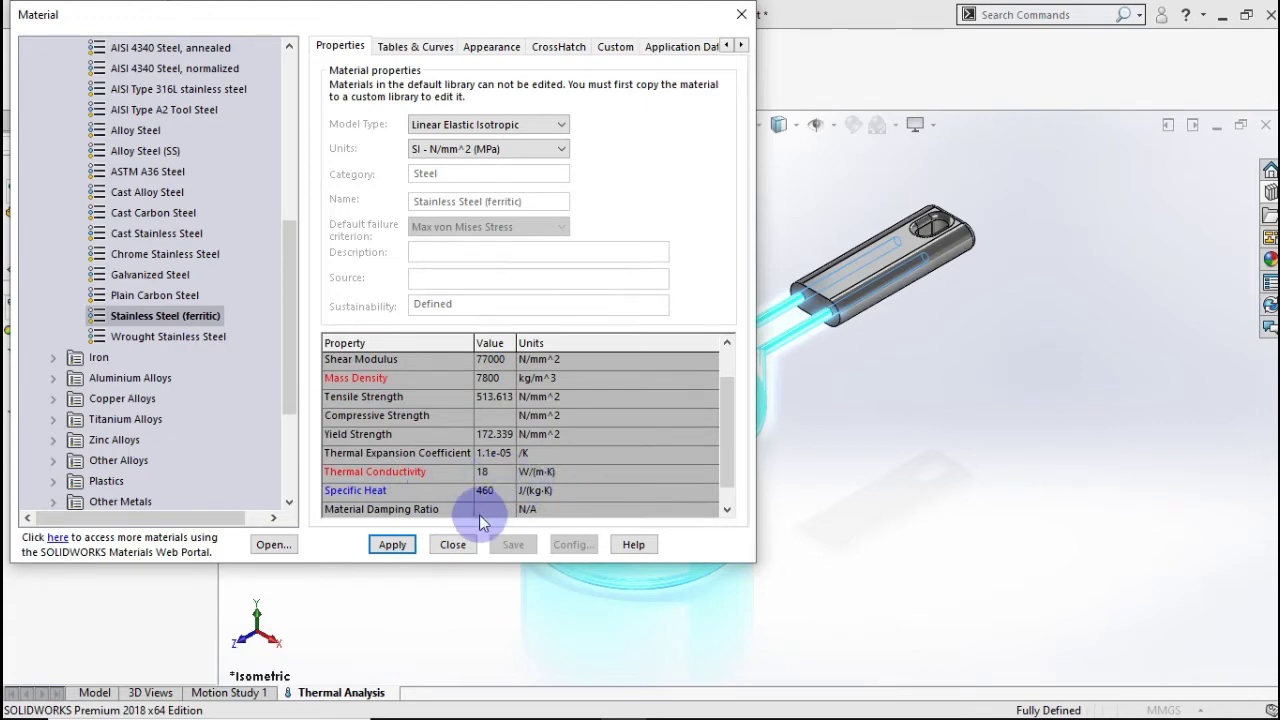
pyautogui.click(452, 545)
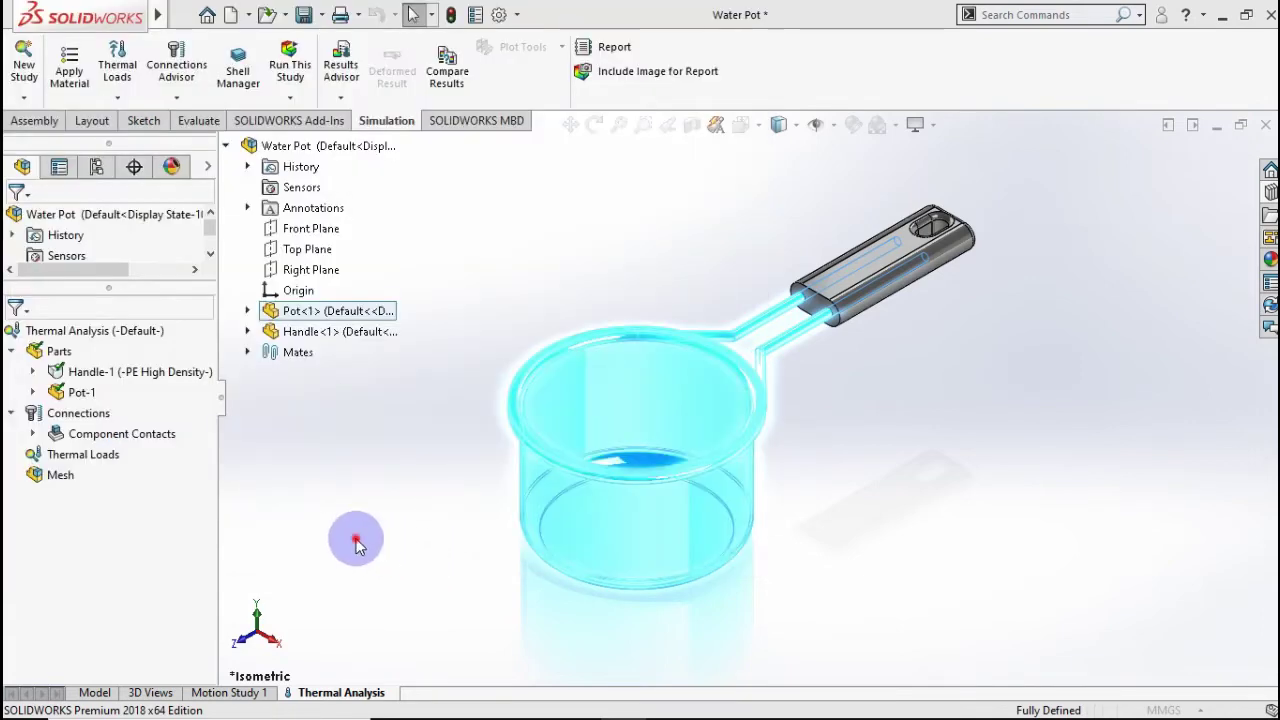
# Define an Insulated component contact between the Pot and Handle components
pyautogui.rightClick(84, 435)
pyautogui.click(133, 477)
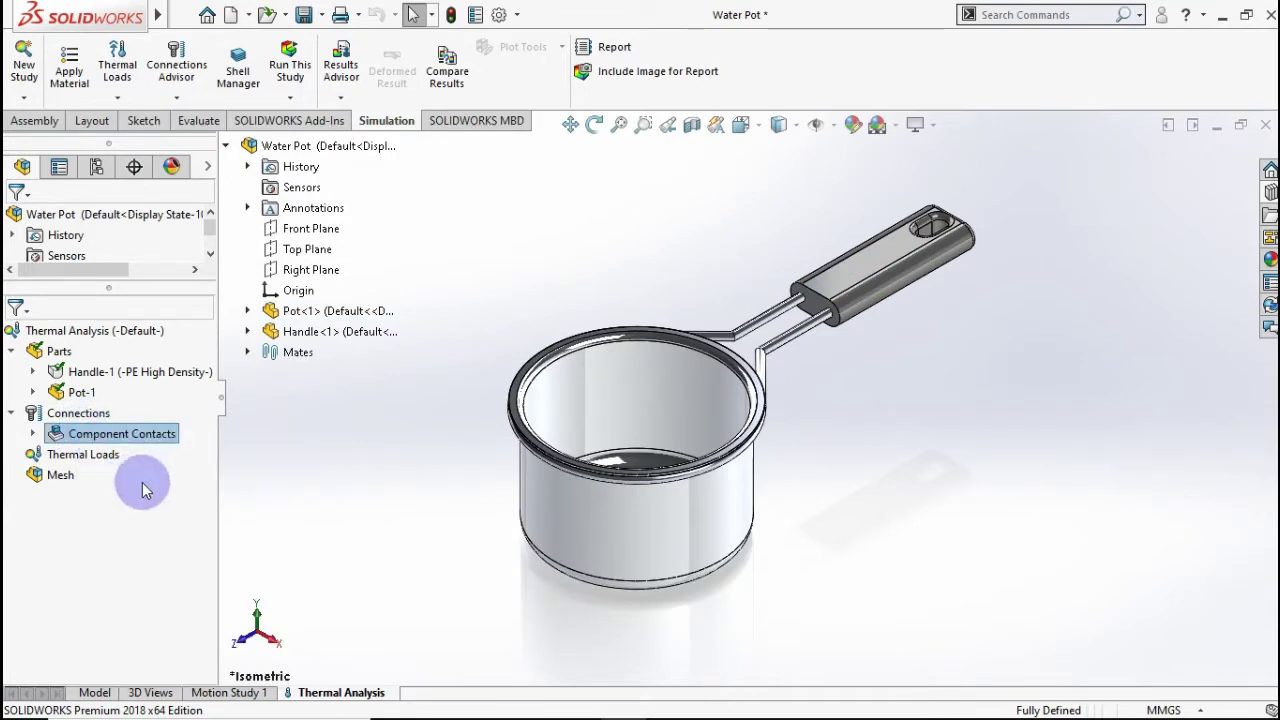
pyautogui.click(824, 318)
pyautogui.click(868, 291)
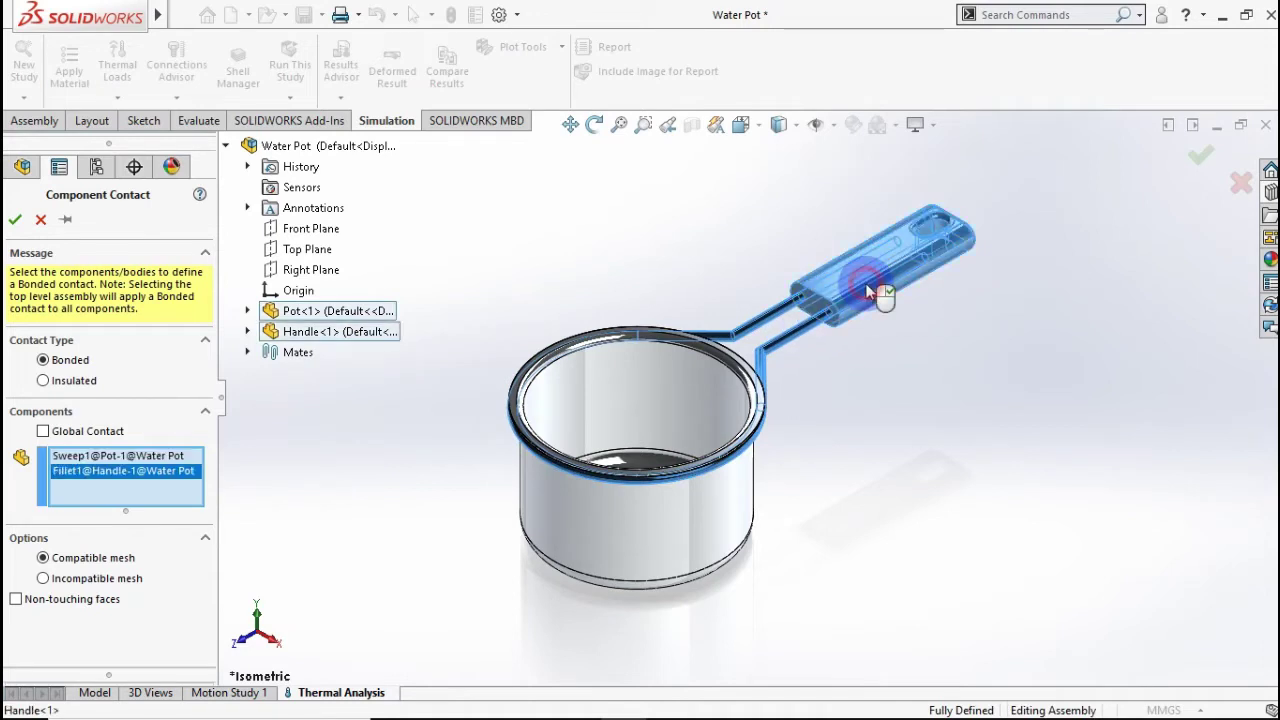
pyautogui.click(66, 382)
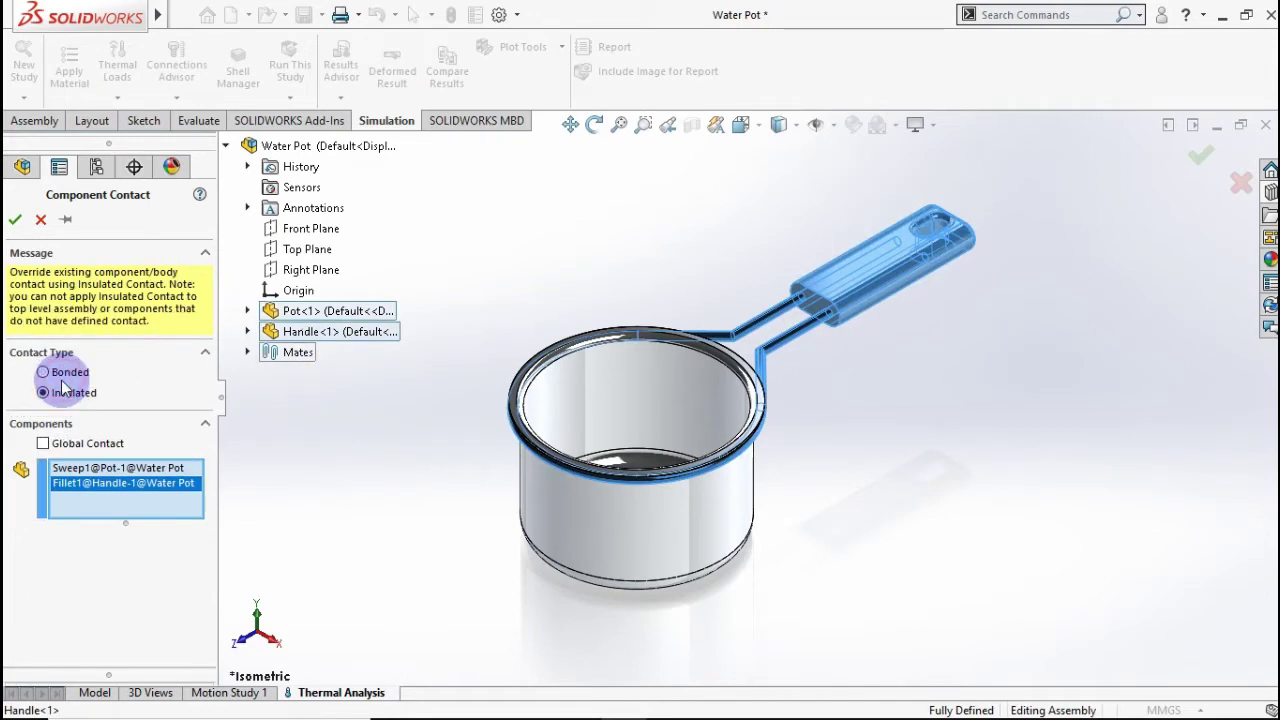
pyautogui.click(16, 222)
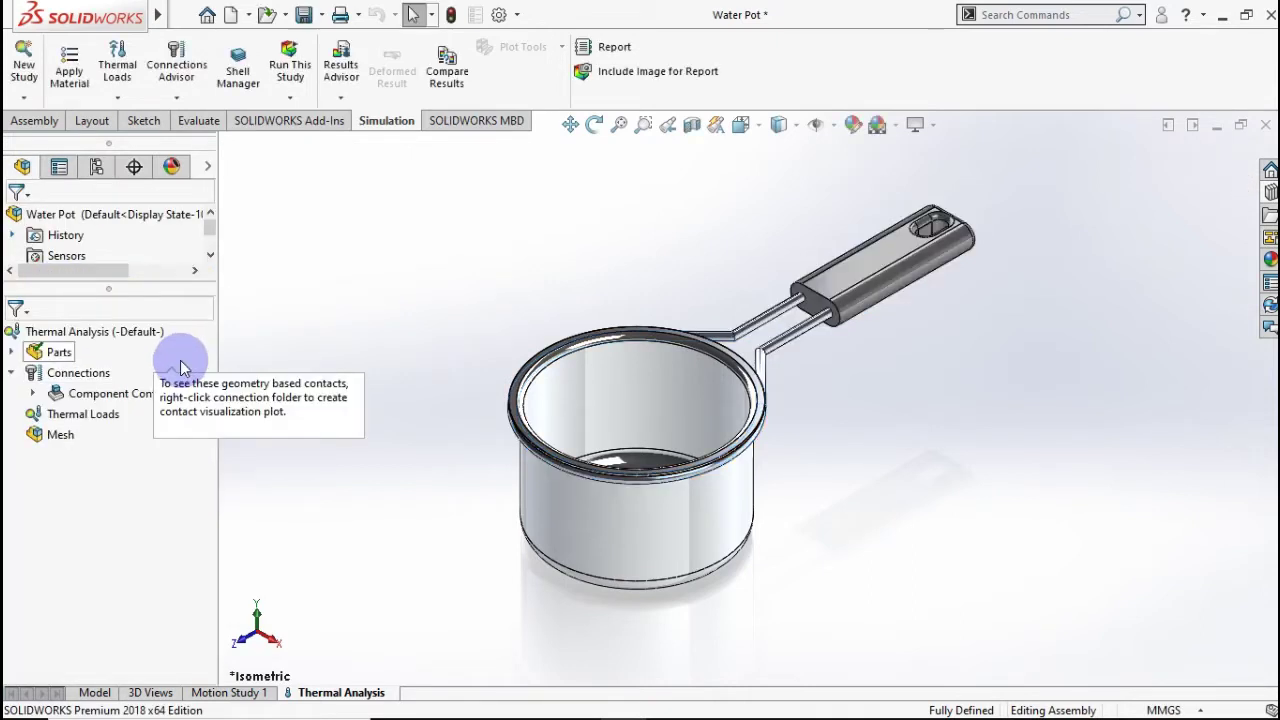
pyautogui.click(353, 401)
pyautogui.click(96, 428)
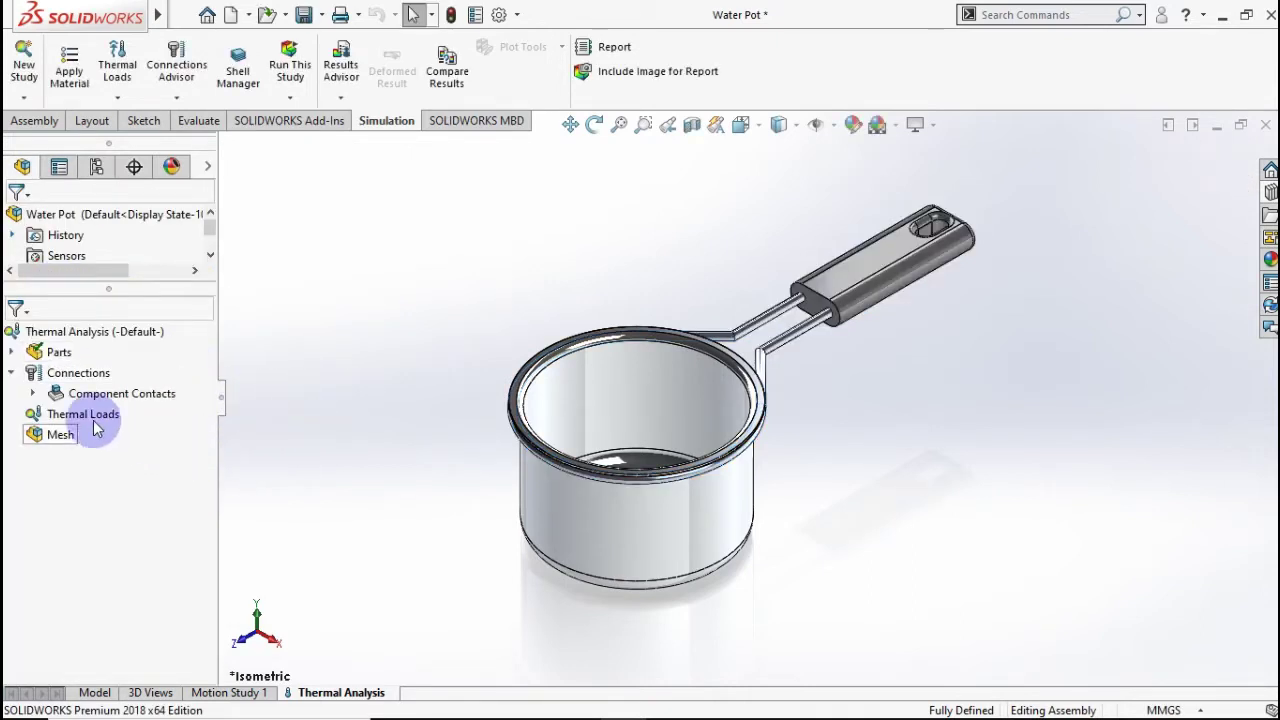
# Start a temperature load on the pot's rim faces and handle-arm faces
pyautogui.rightClick(86, 422)
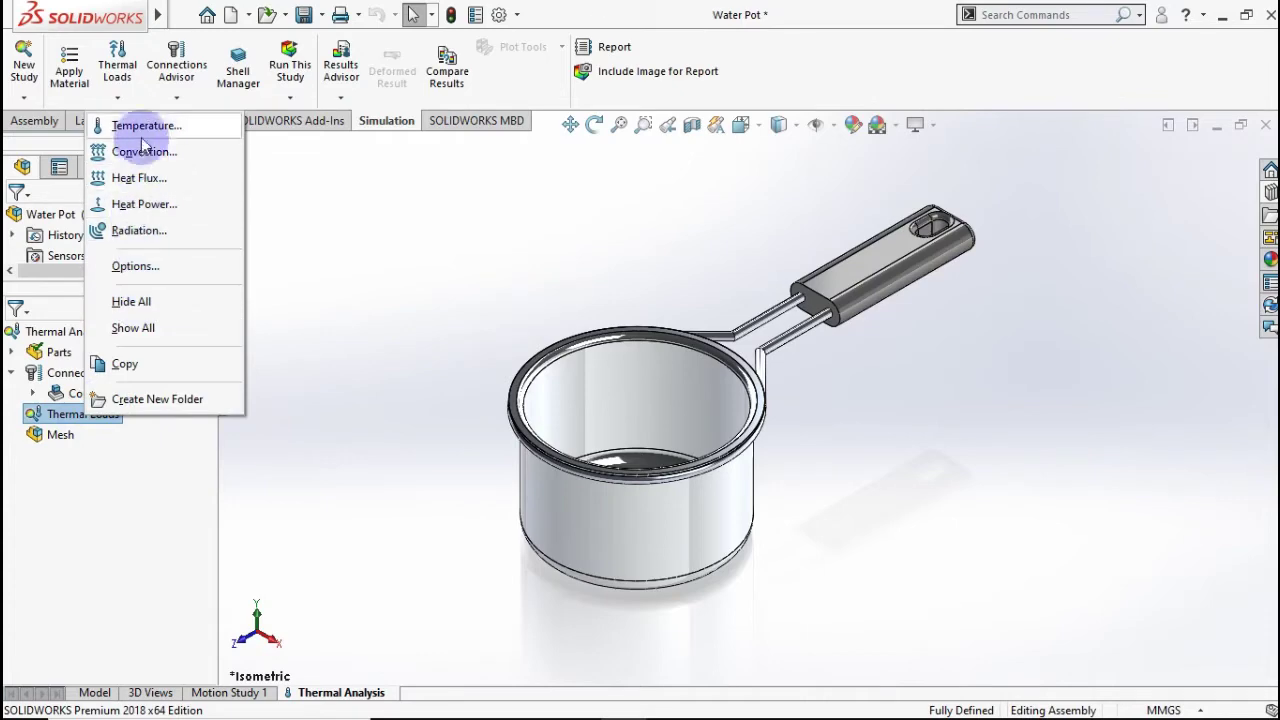
pyautogui.click(140, 127)
pyautogui.scroll(-5, 770, 395)
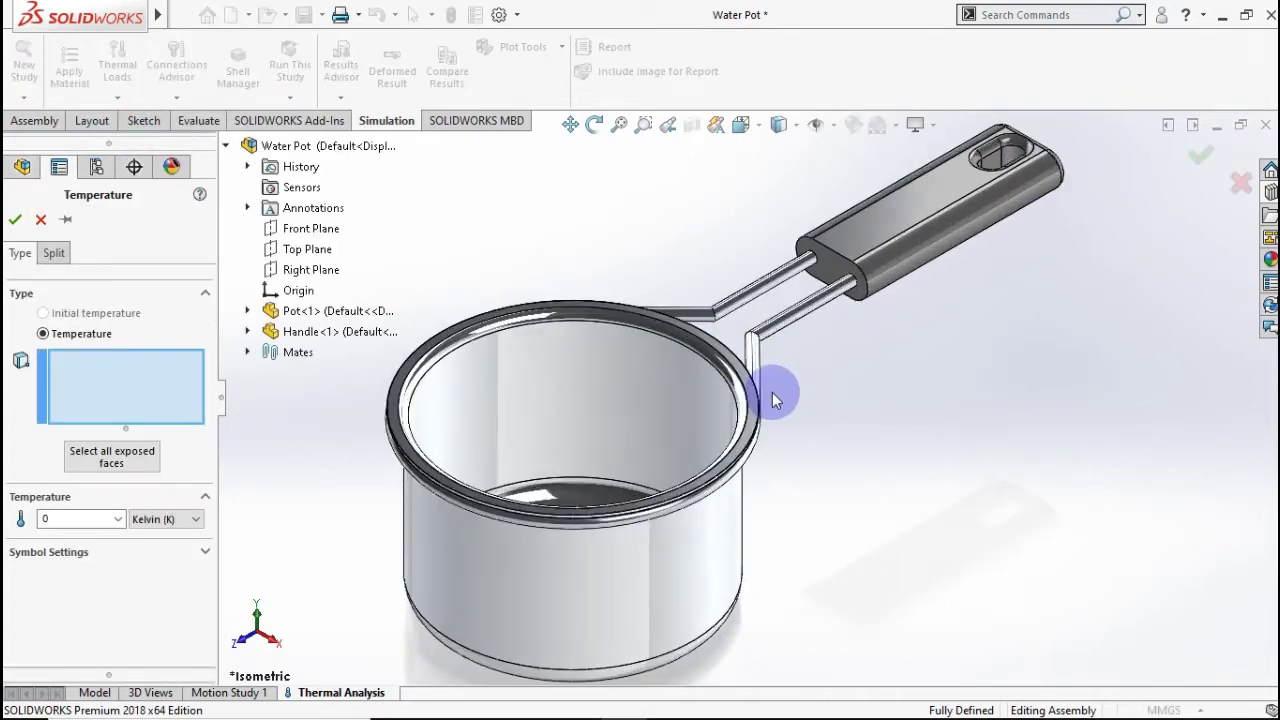
pyautogui.click(740, 410)
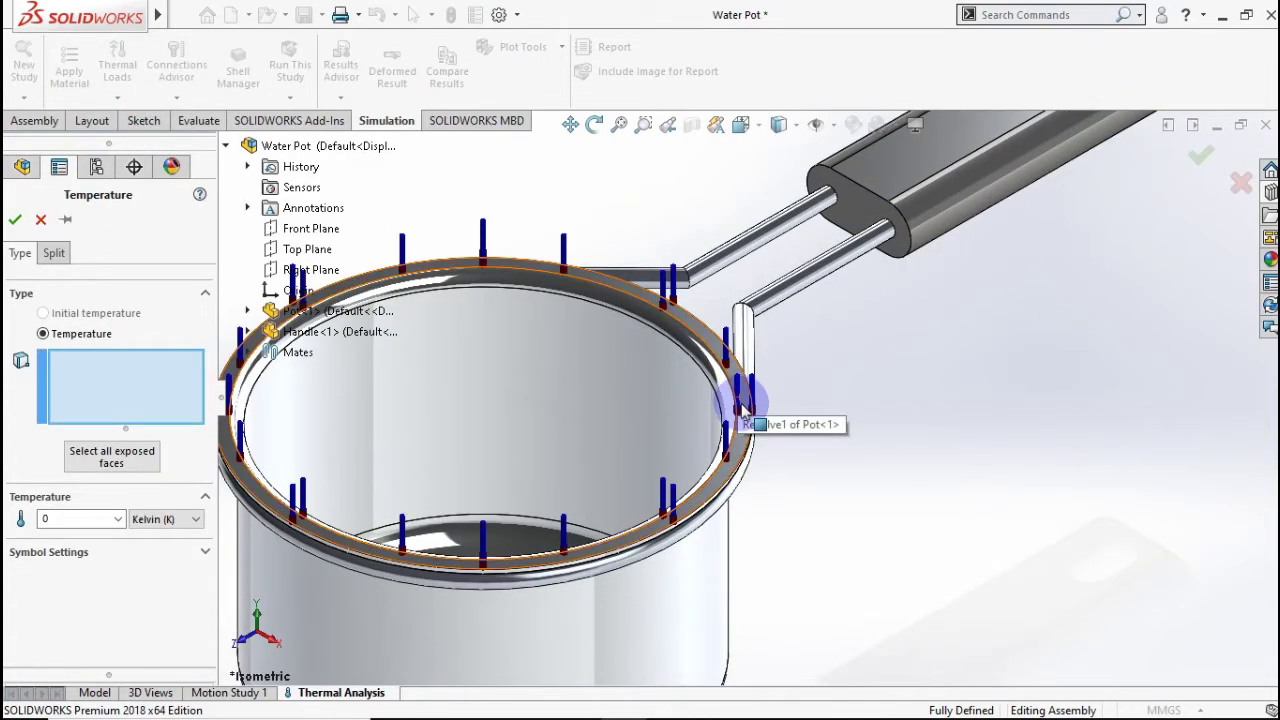
pyautogui.click(736, 488)
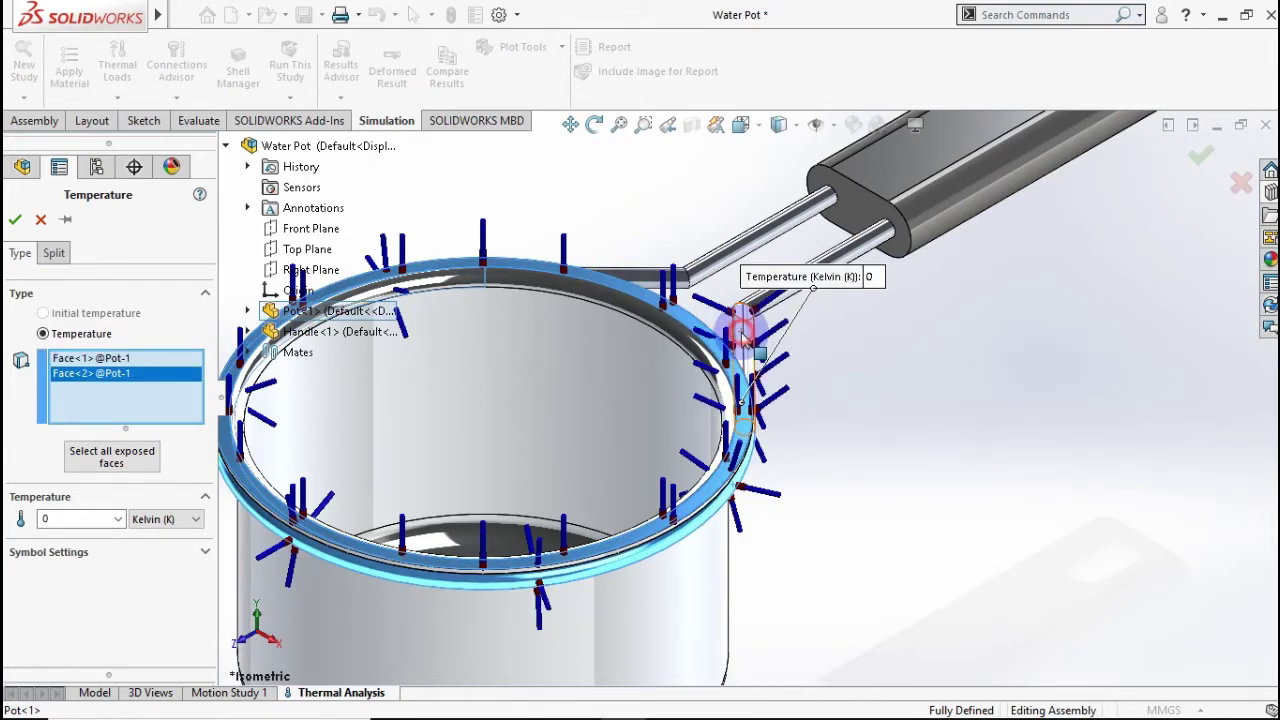
pyautogui.click(840, 230)
pyautogui.click(775, 233)
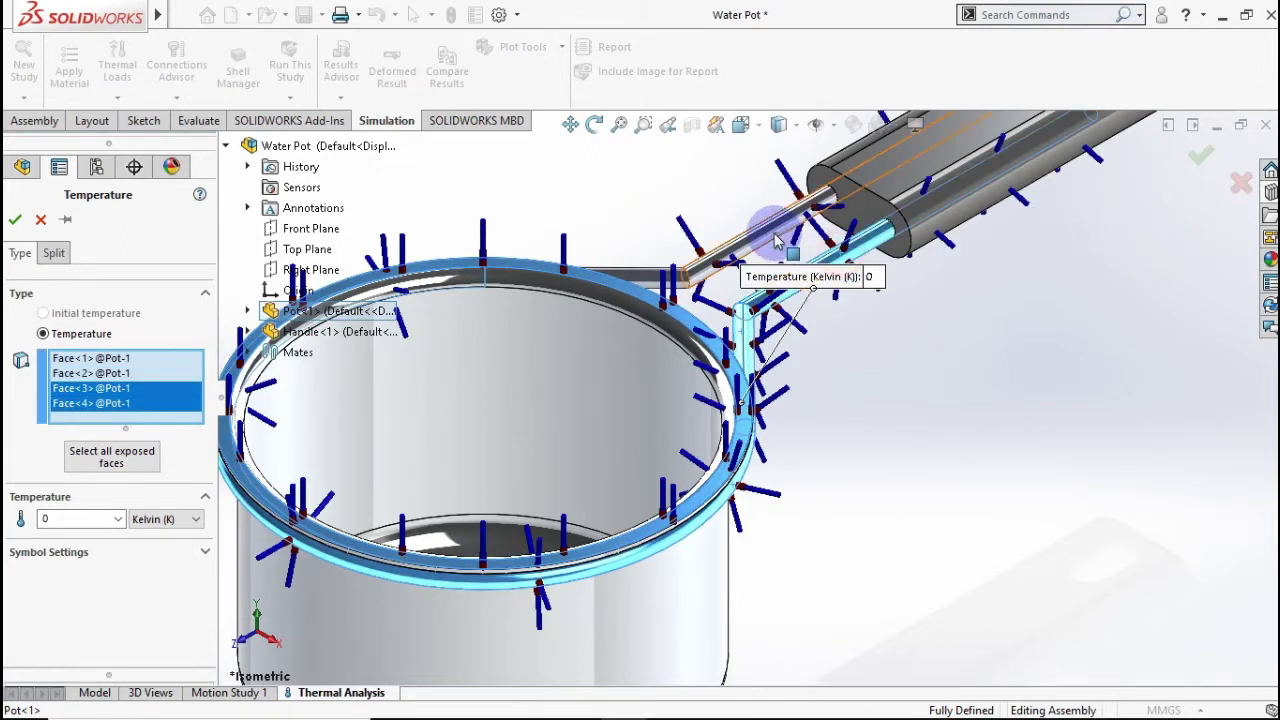
pyautogui.click(646, 255)
pyautogui.click(492, 292)
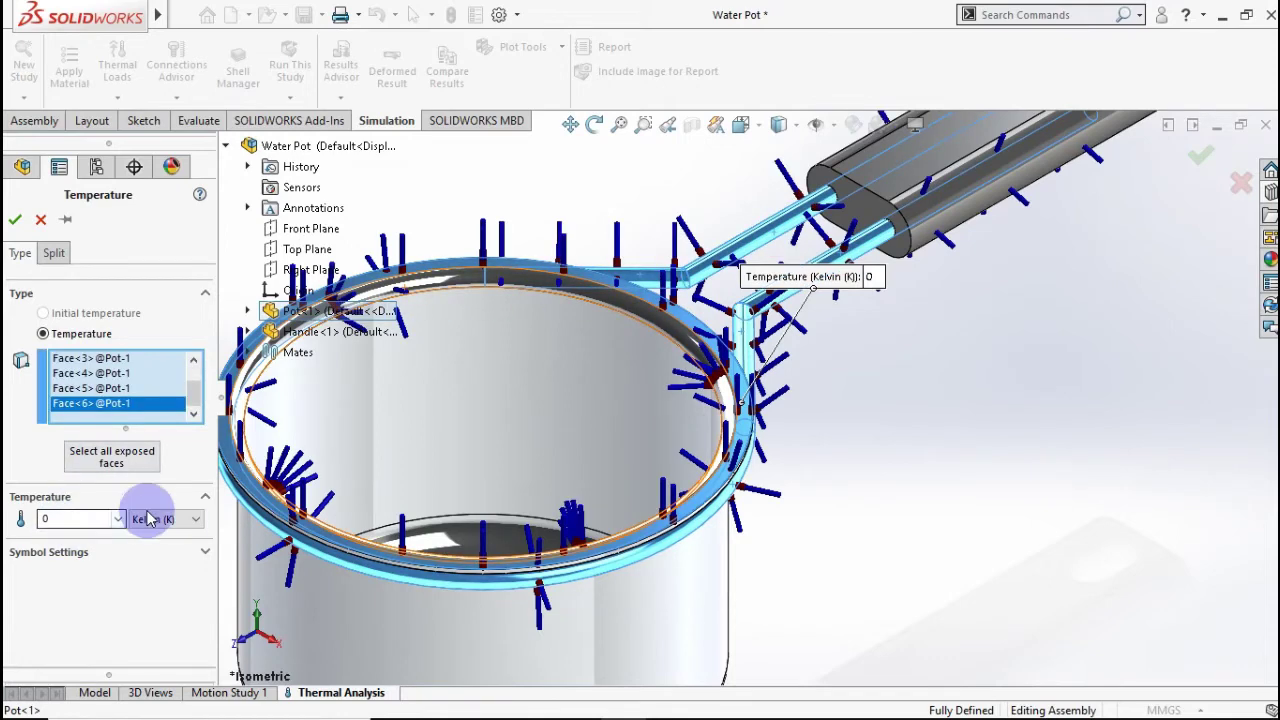
# Set the load to 15 °C and confirm it, then begin a second temperature load
pyautogui.click(148, 518)
pyautogui.click(155, 547)
pyautogui.click(80, 518)
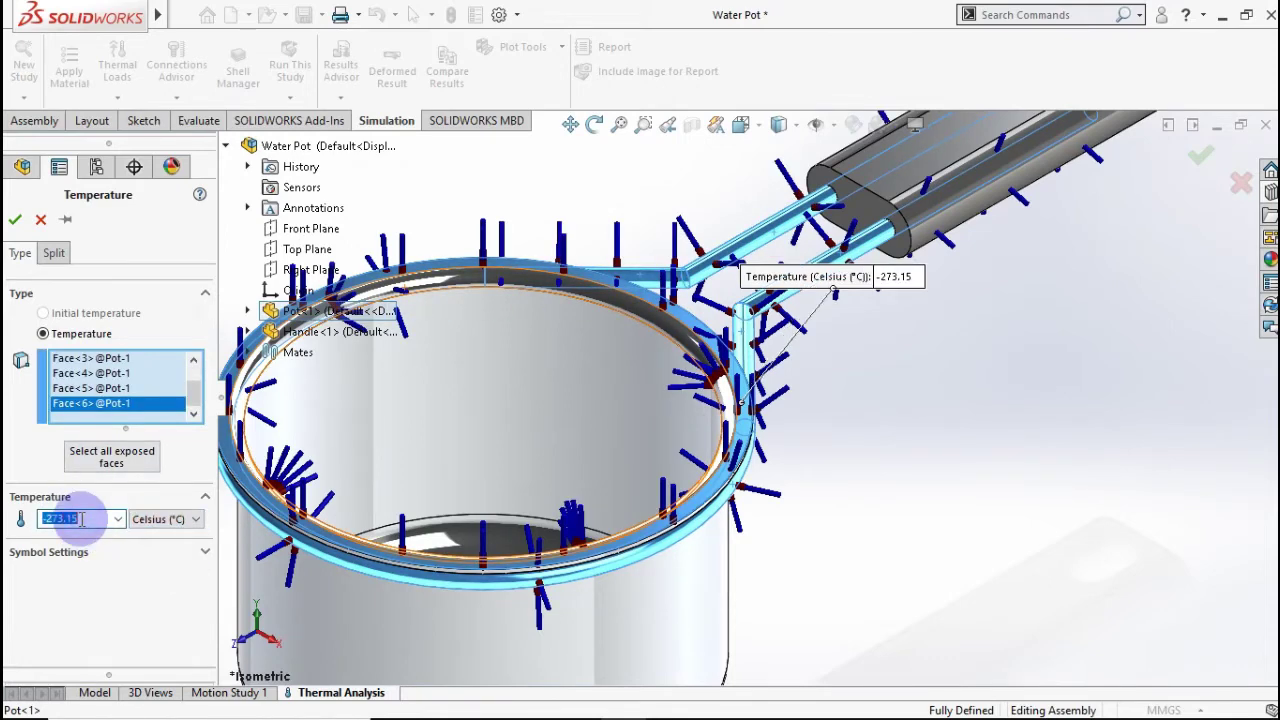
pyautogui.write('15')
pyautogui.click(557, 165)
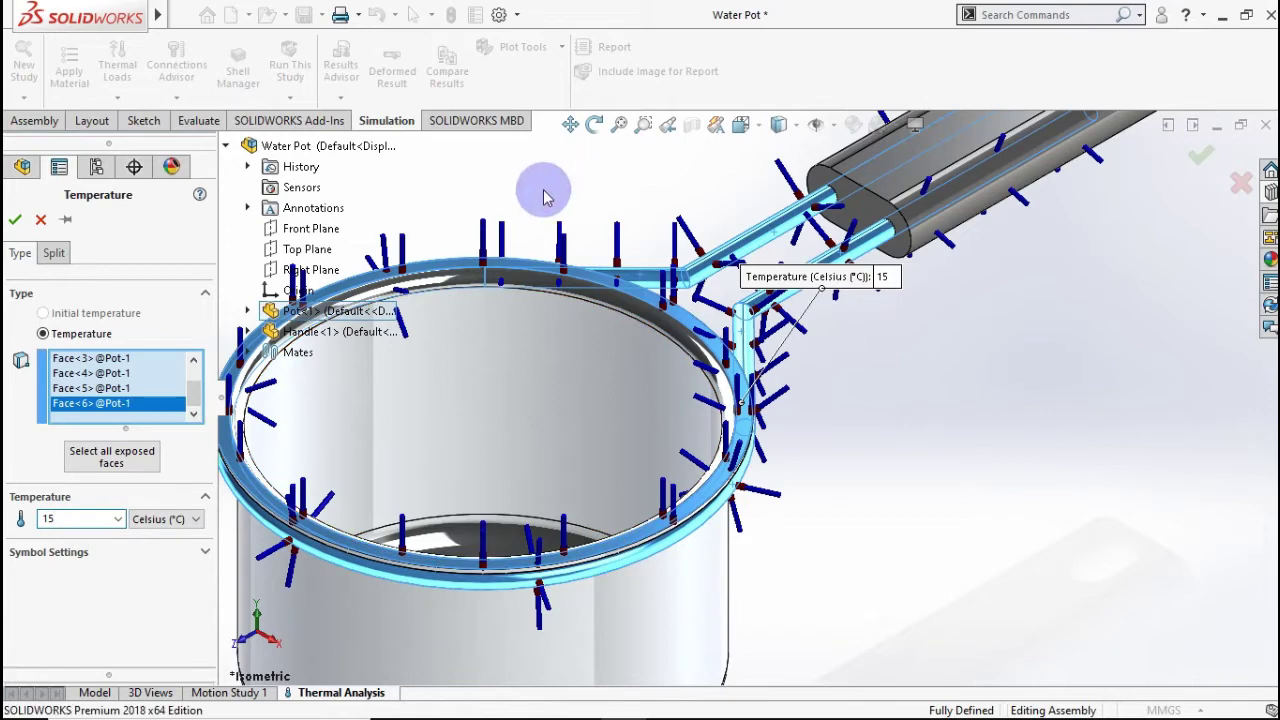
pyautogui.click(13, 226)
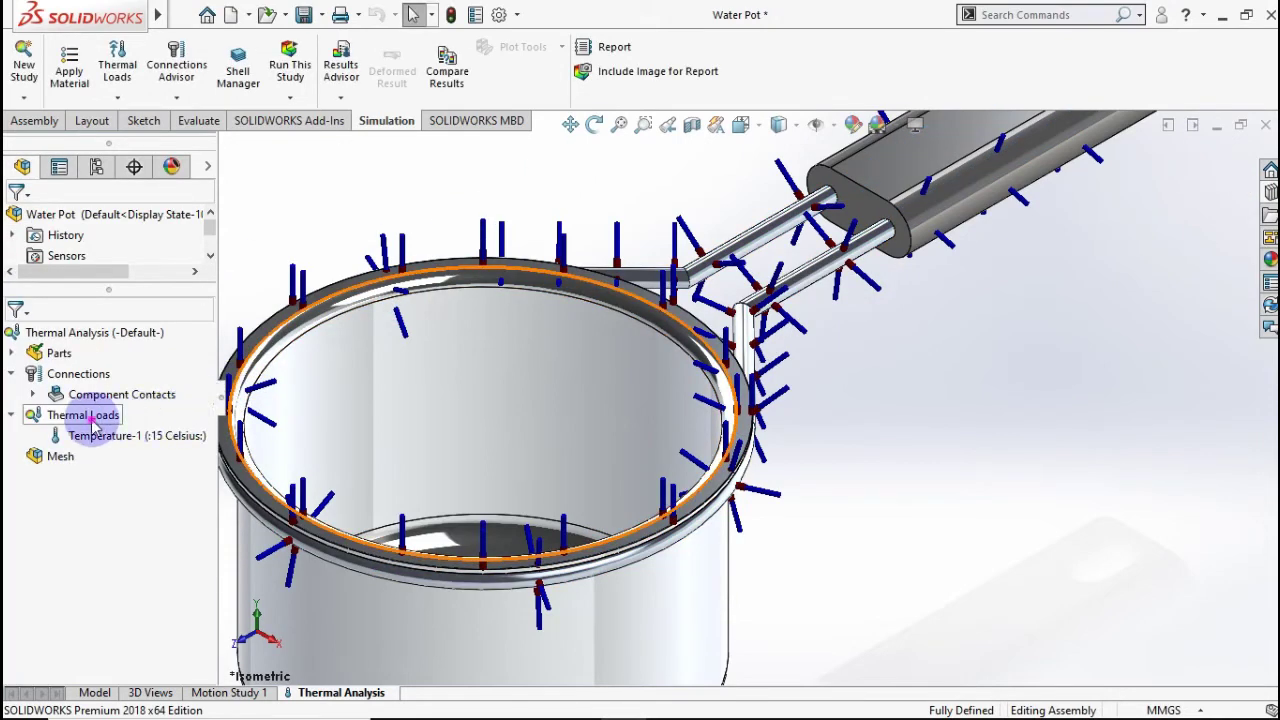
pyautogui.rightClick(93, 424)
pyautogui.click(149, 129)
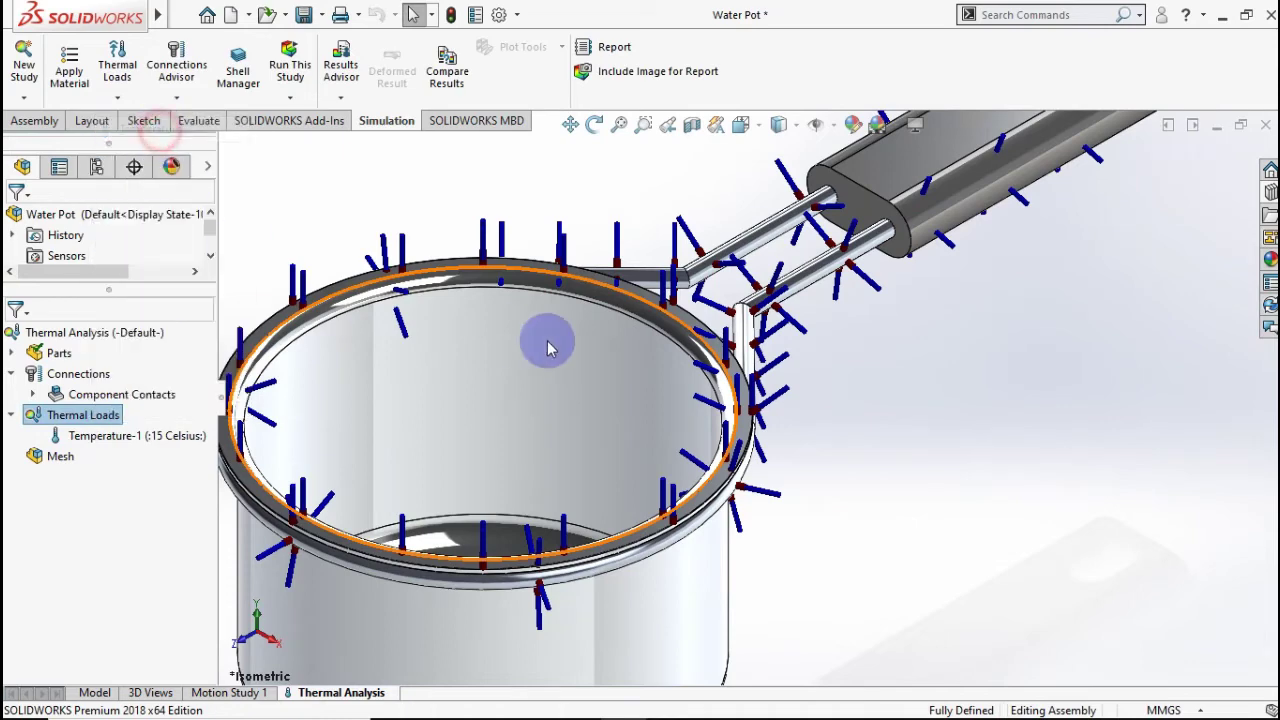
# Apply 100 °C to the pot's two bottom faces as the second temperature load
pyautogui.press('f')
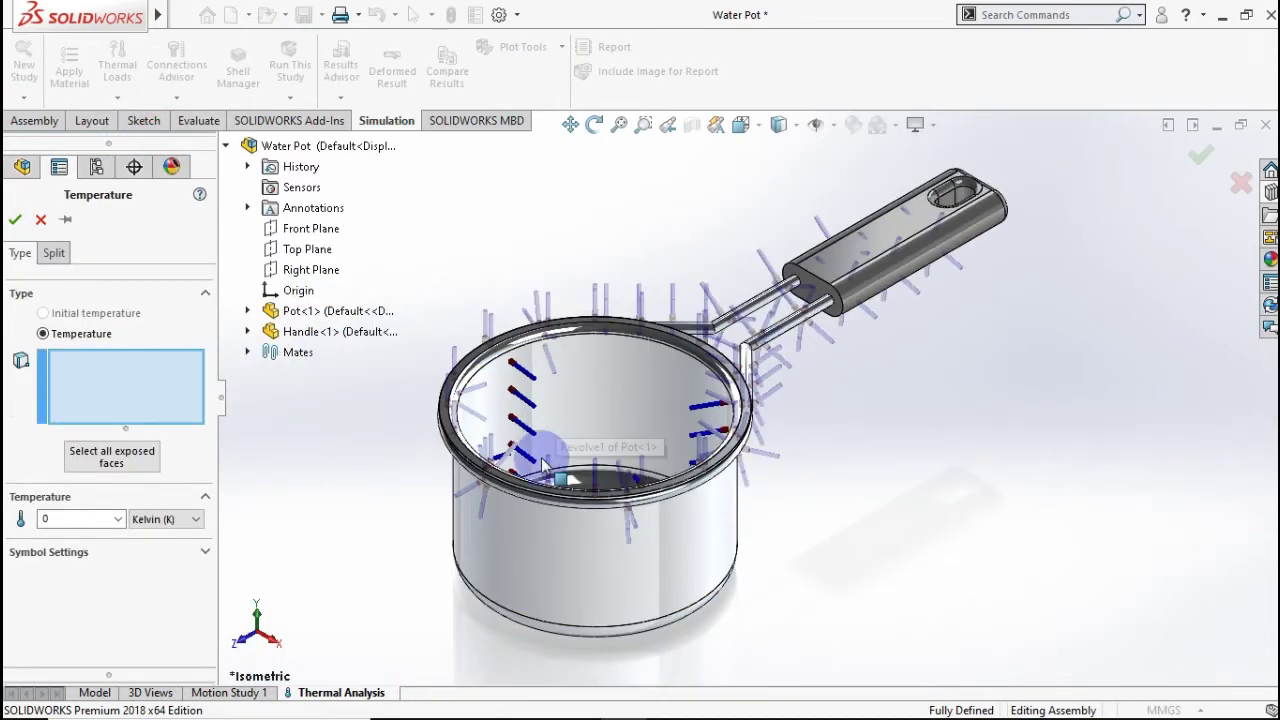
pyautogui.moveTo(543, 462)
pyautogui.mouseDown(button='middle')
pyautogui.moveTo(543, 290)
pyautogui.moveTo(543, 457)
pyautogui.moveTo(555, 475)
pyautogui.mouseUp(button='middle')
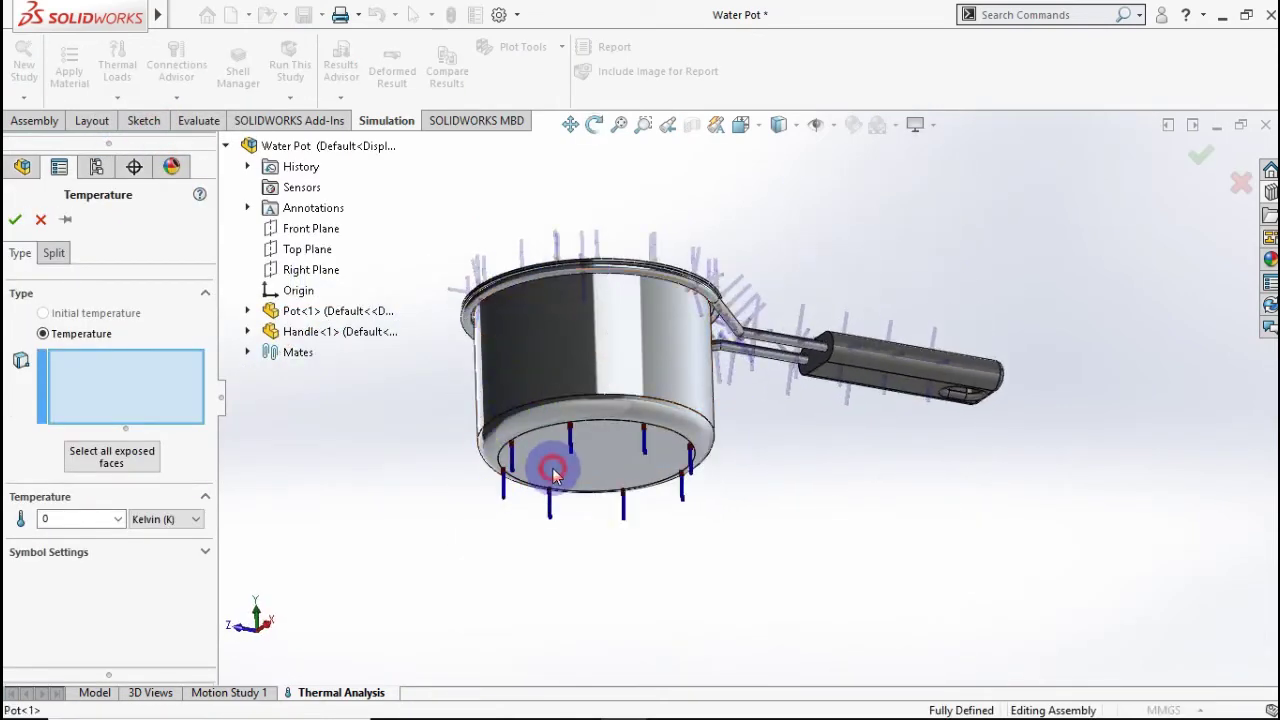
pyautogui.click(555, 475)
pyautogui.click(534, 422)
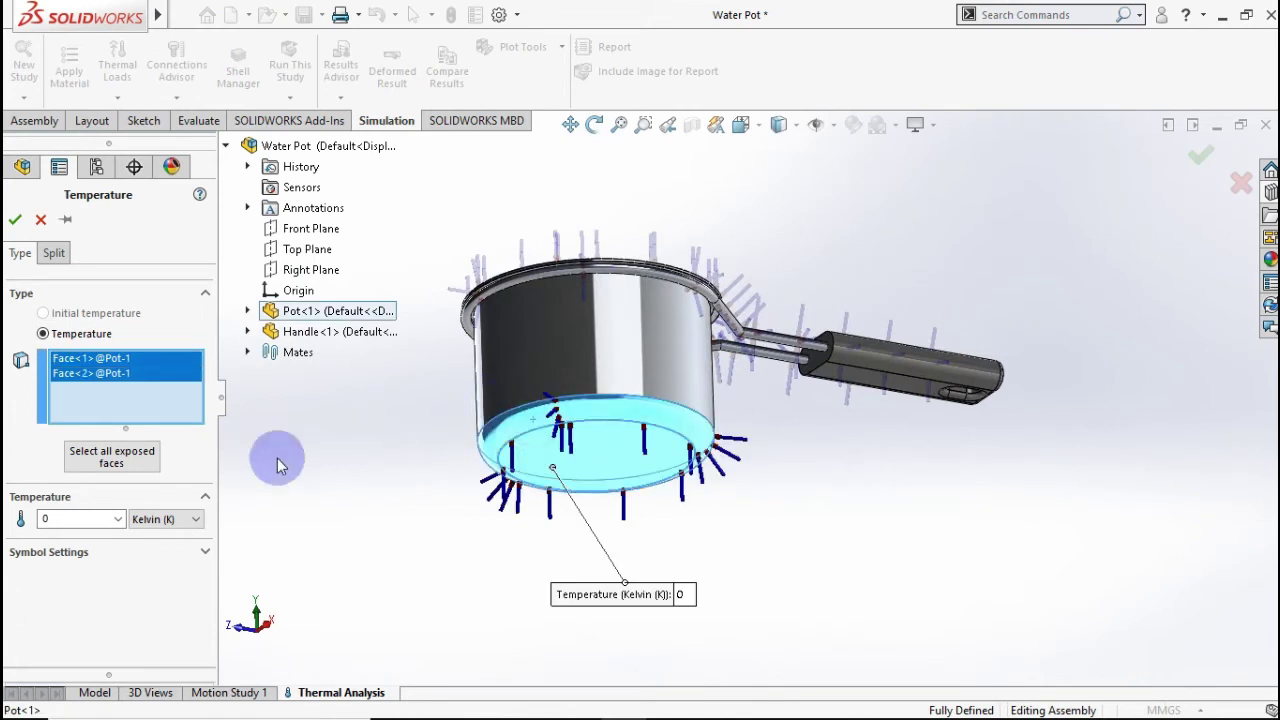
pyautogui.click(163, 520)
pyautogui.click(160, 560)
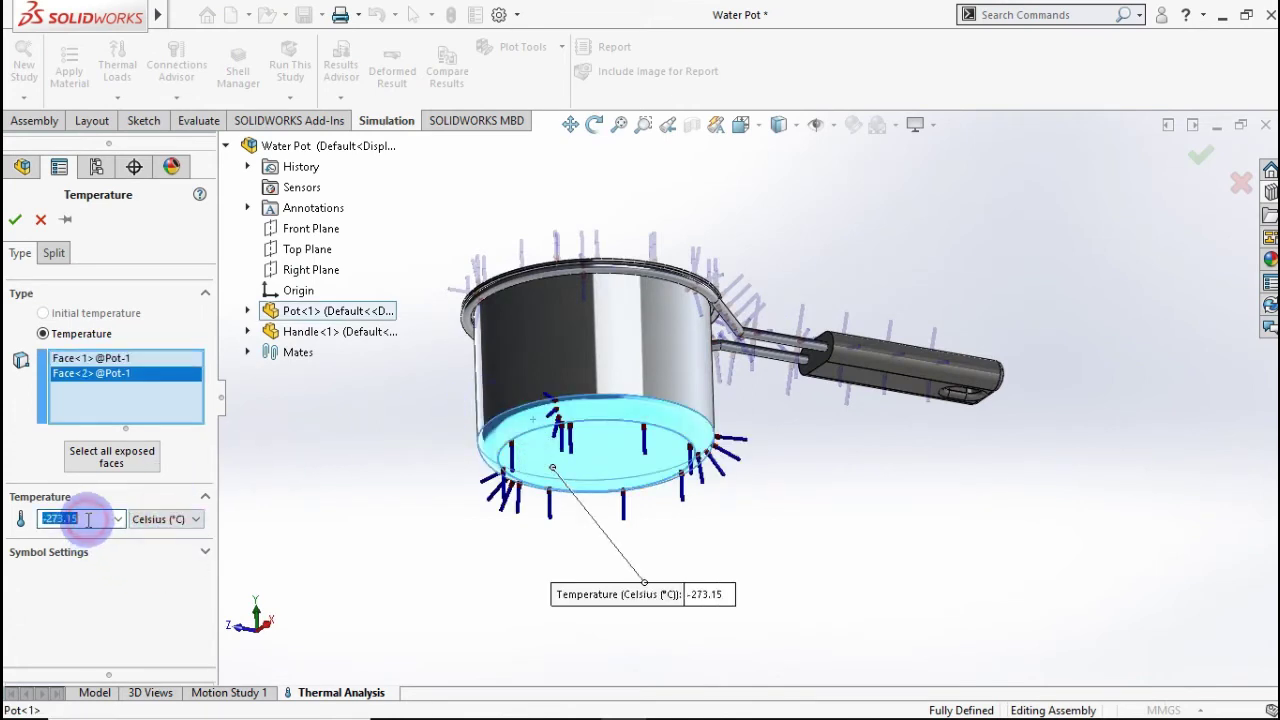
pyautogui.write('100')
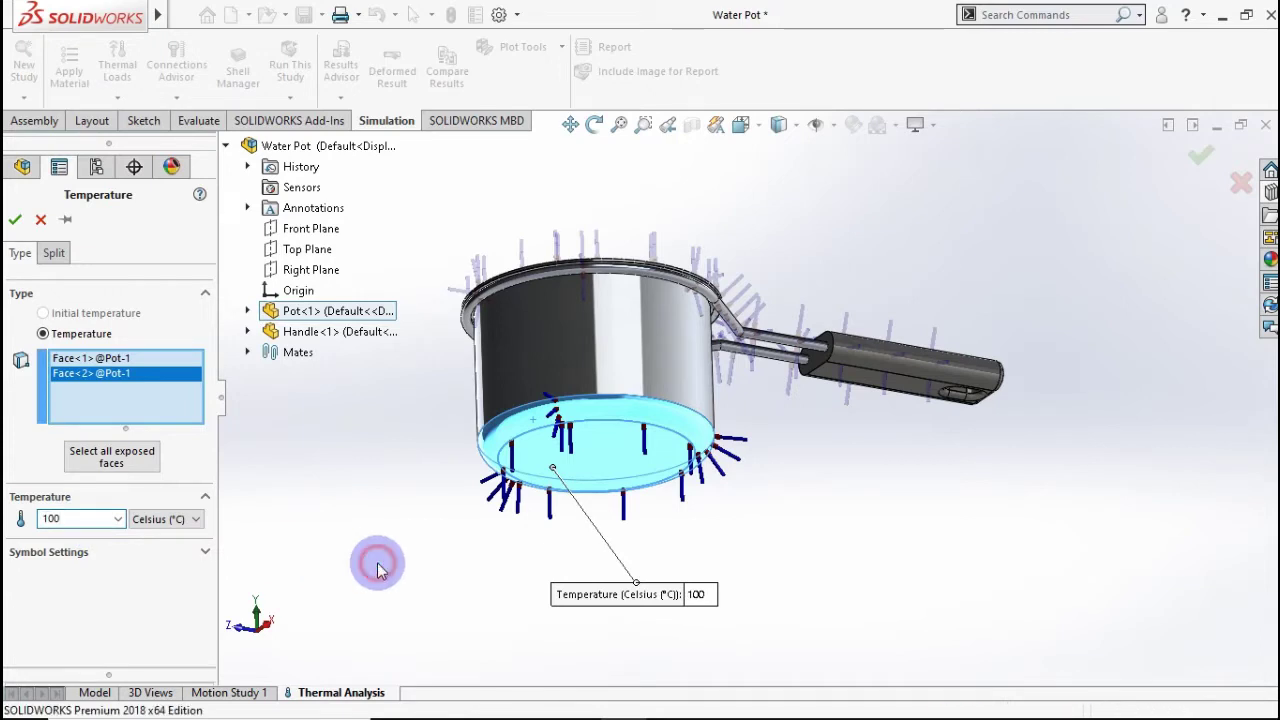
pyautogui.click(16, 222)
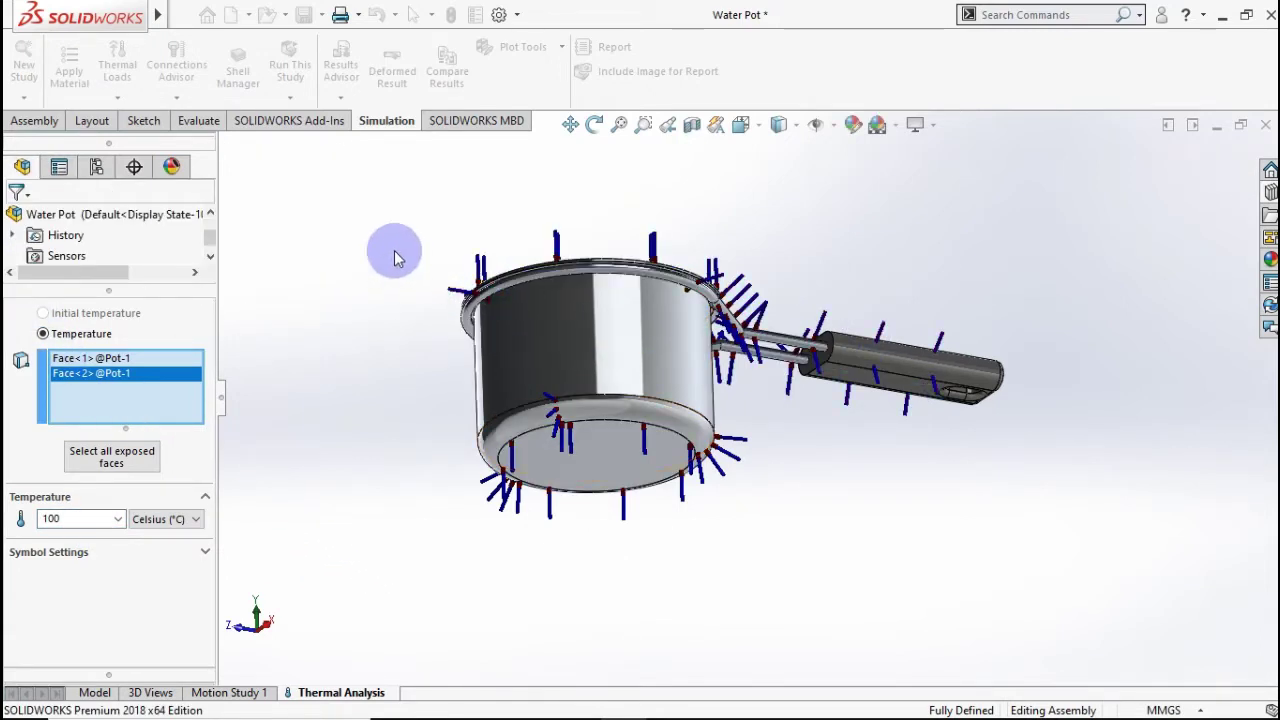
# Hide the symbols of Temperature-1 (15 °C) and Temperature-2 (100 °C)
pyautogui.moveTo(400, 266); pyautogui.dragTo(351, 372, button='middle')
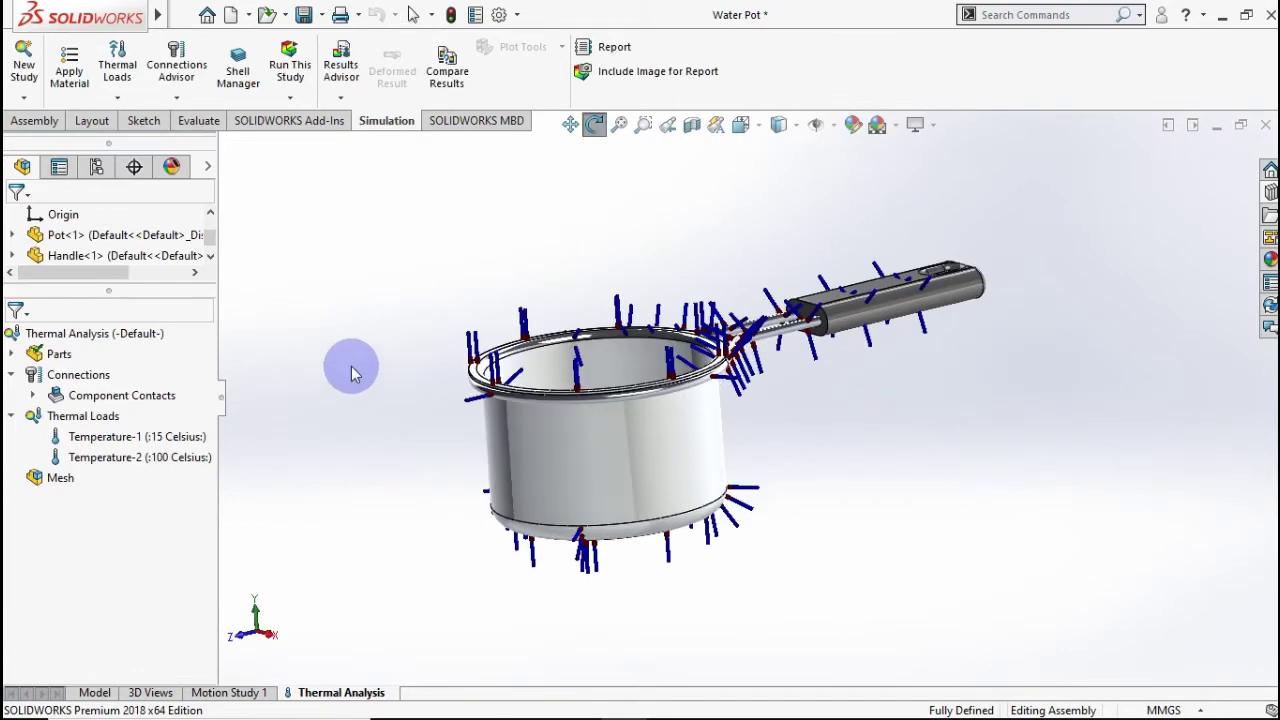
pyautogui.hotkey('ctrl', '7')
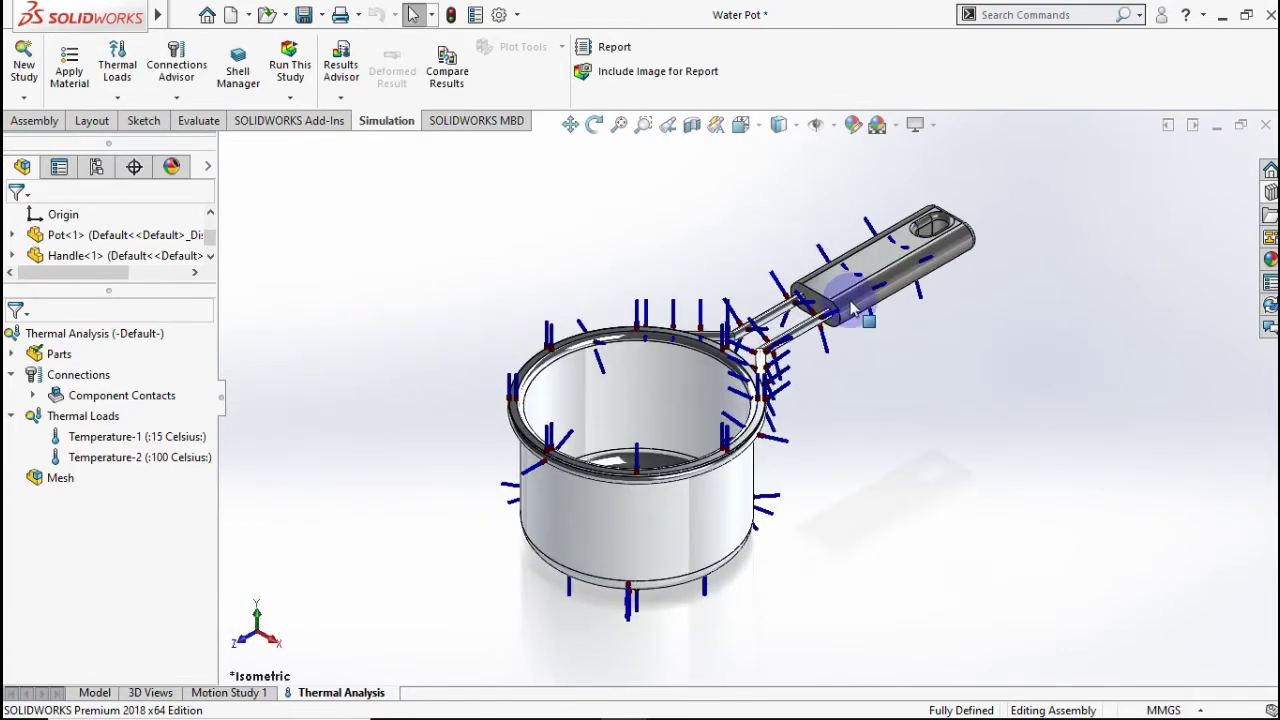
pyautogui.click(126, 437)
pyautogui.rightClick(128, 438)
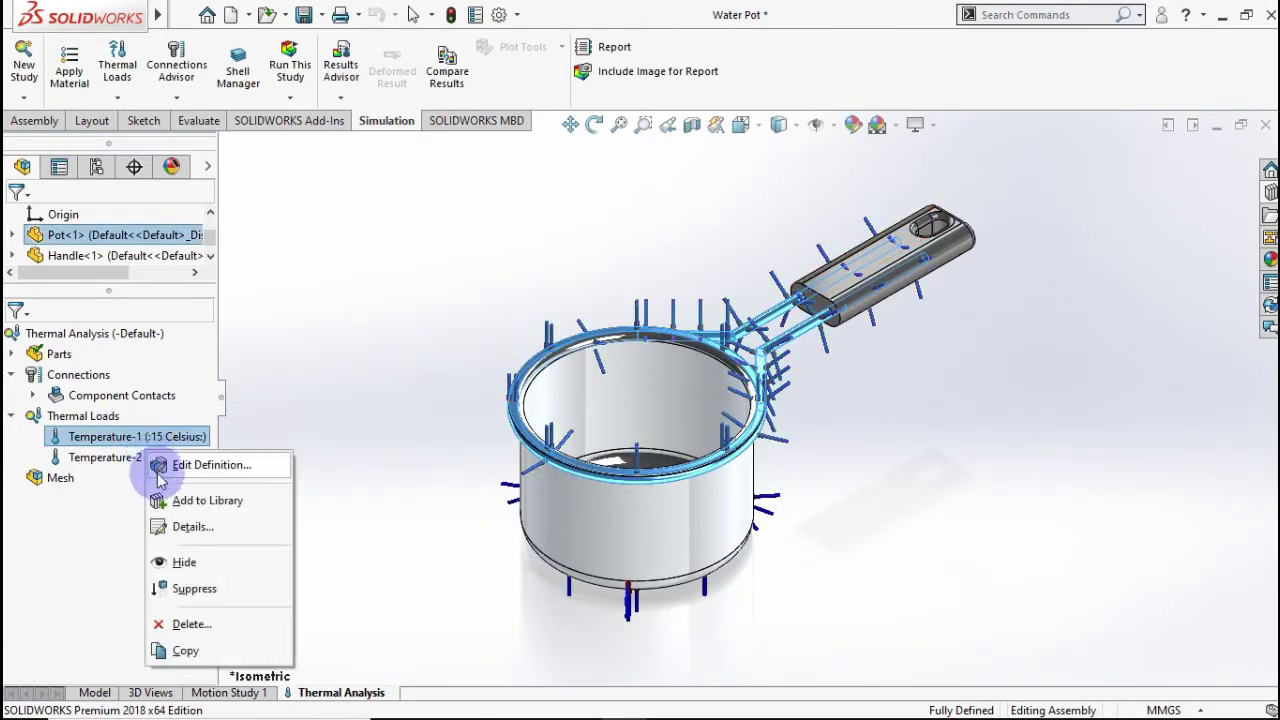
pyautogui.click(172, 564)
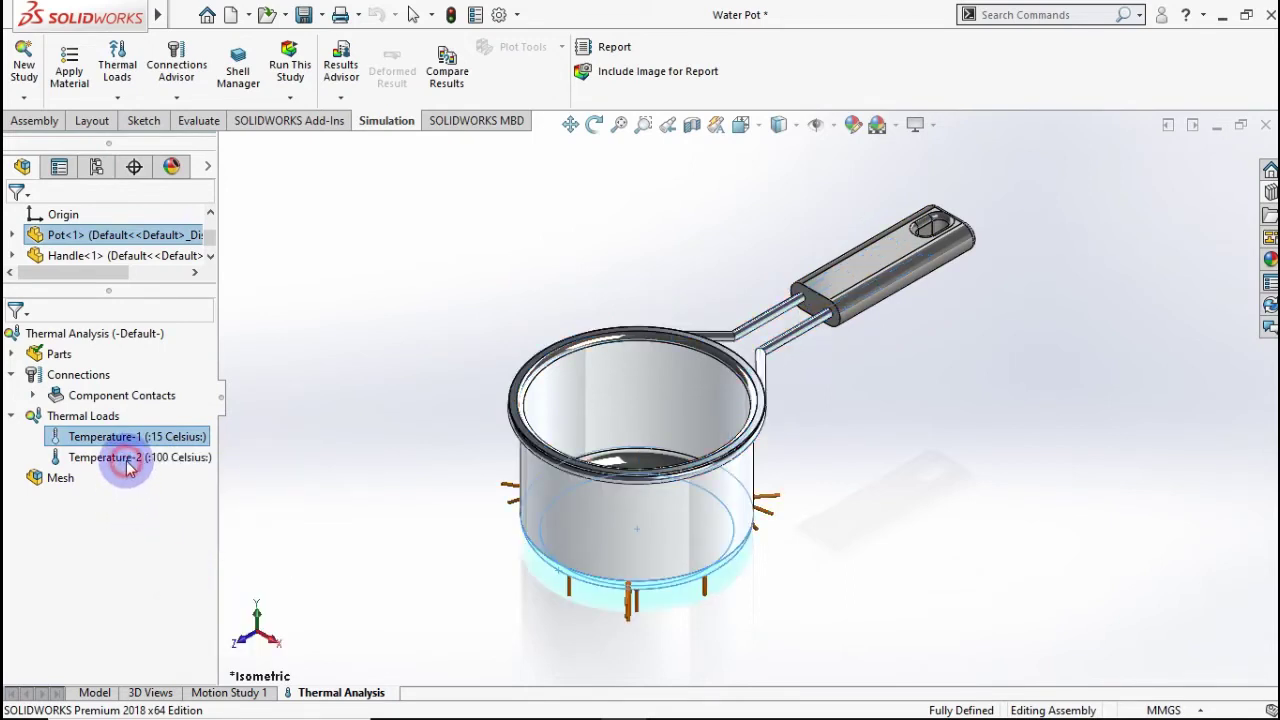
pyautogui.click(123, 457)
pyautogui.rightClick(124, 458)
pyautogui.click(184, 576)
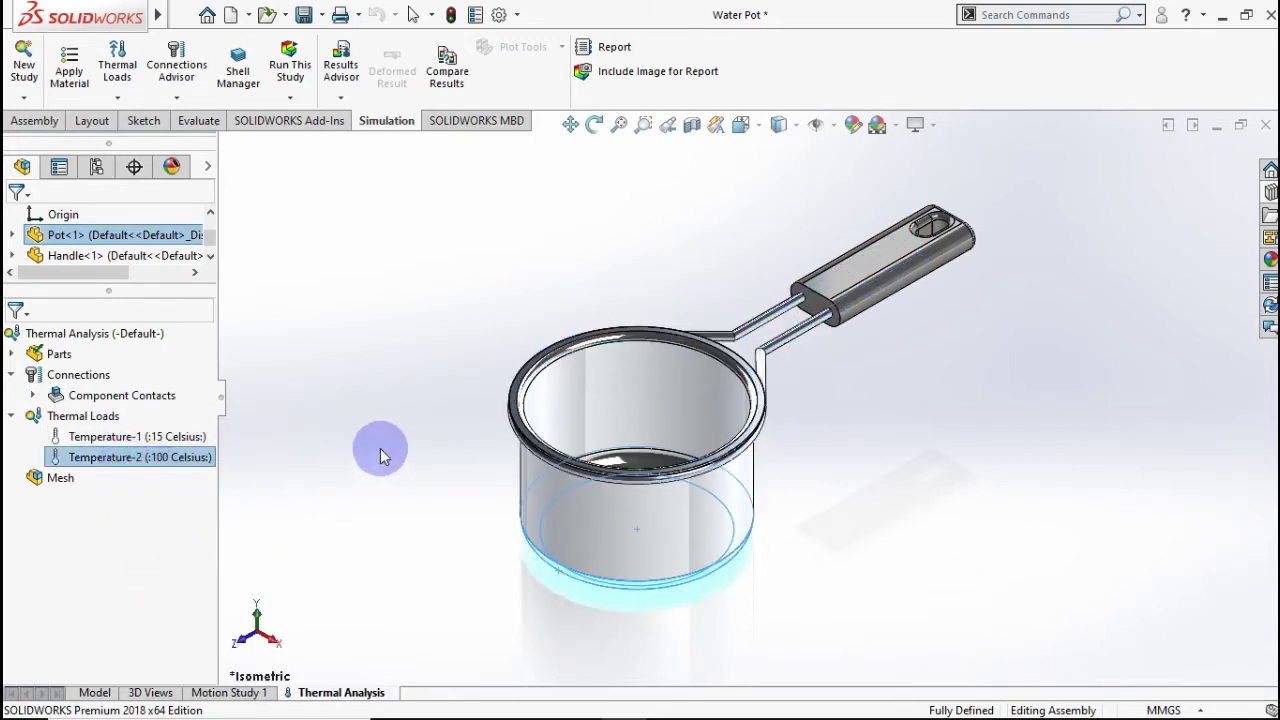
pyautogui.rightClick(68, 484)
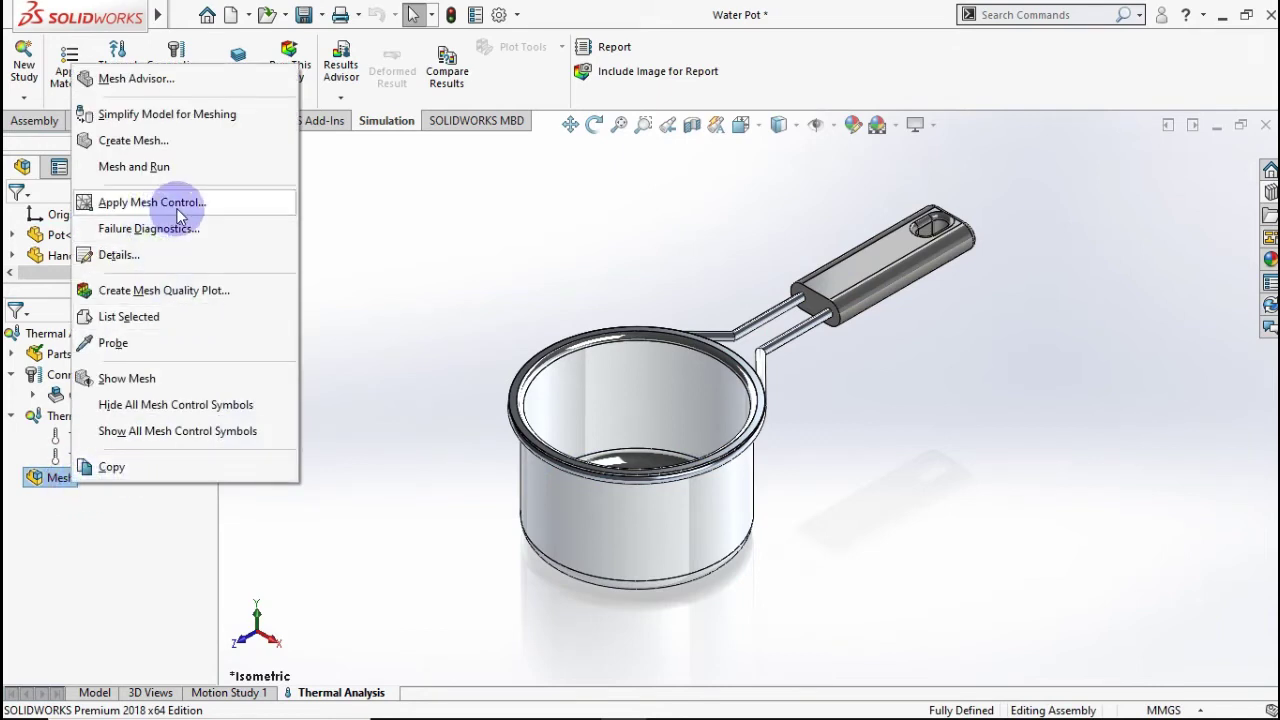
# Generate a solid mesh of the pot and handle at the reset default density
pyautogui.click(207, 142)
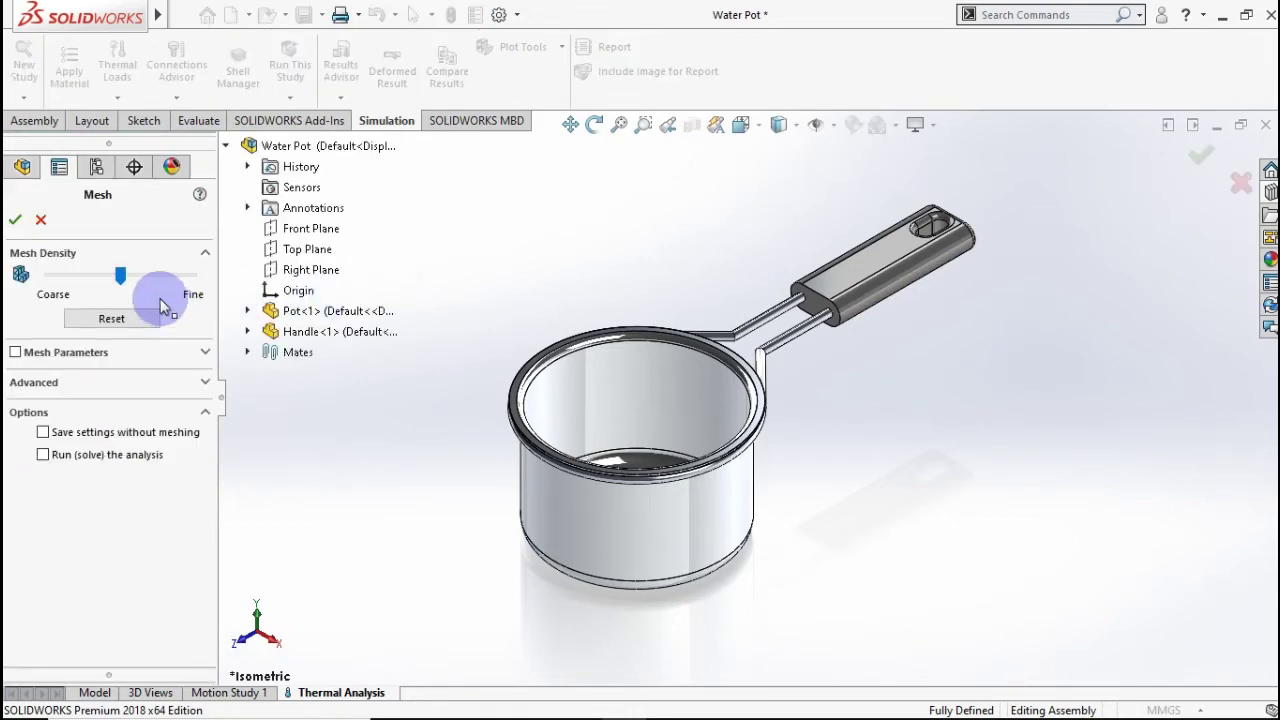
pyautogui.click(20, 351)
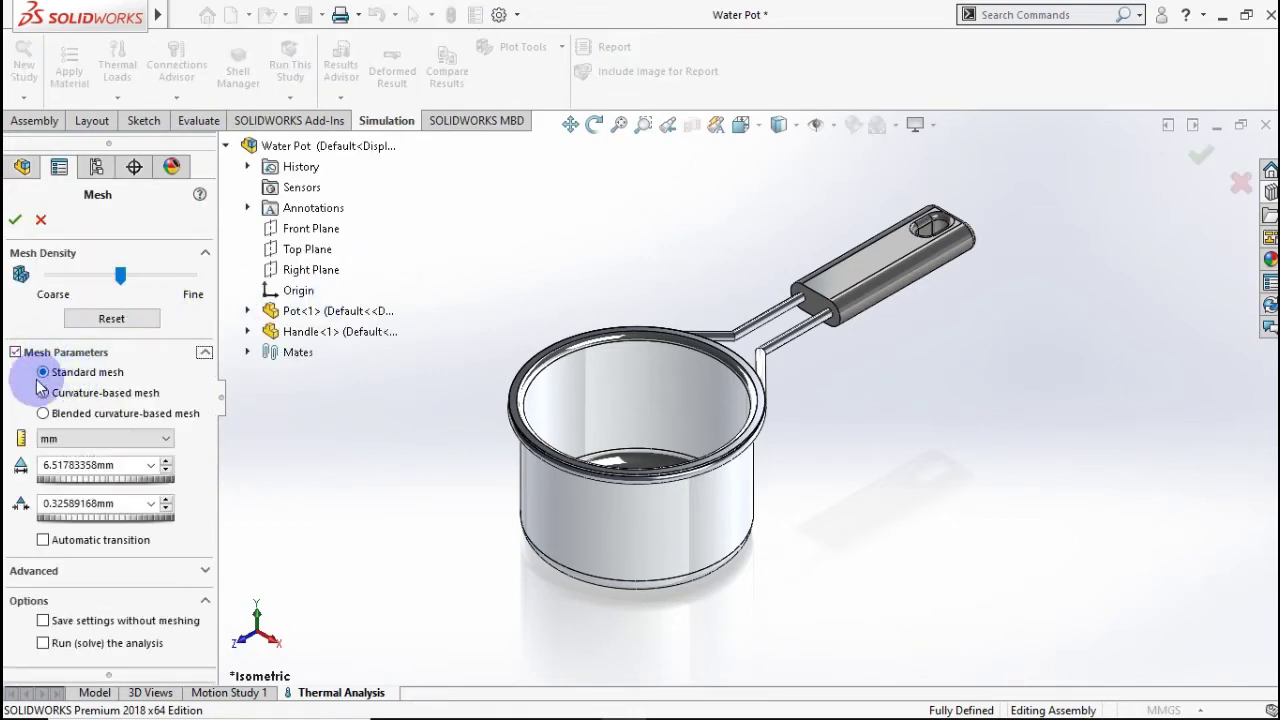
pyautogui.click(124, 320)
pyautogui.click(17, 222)
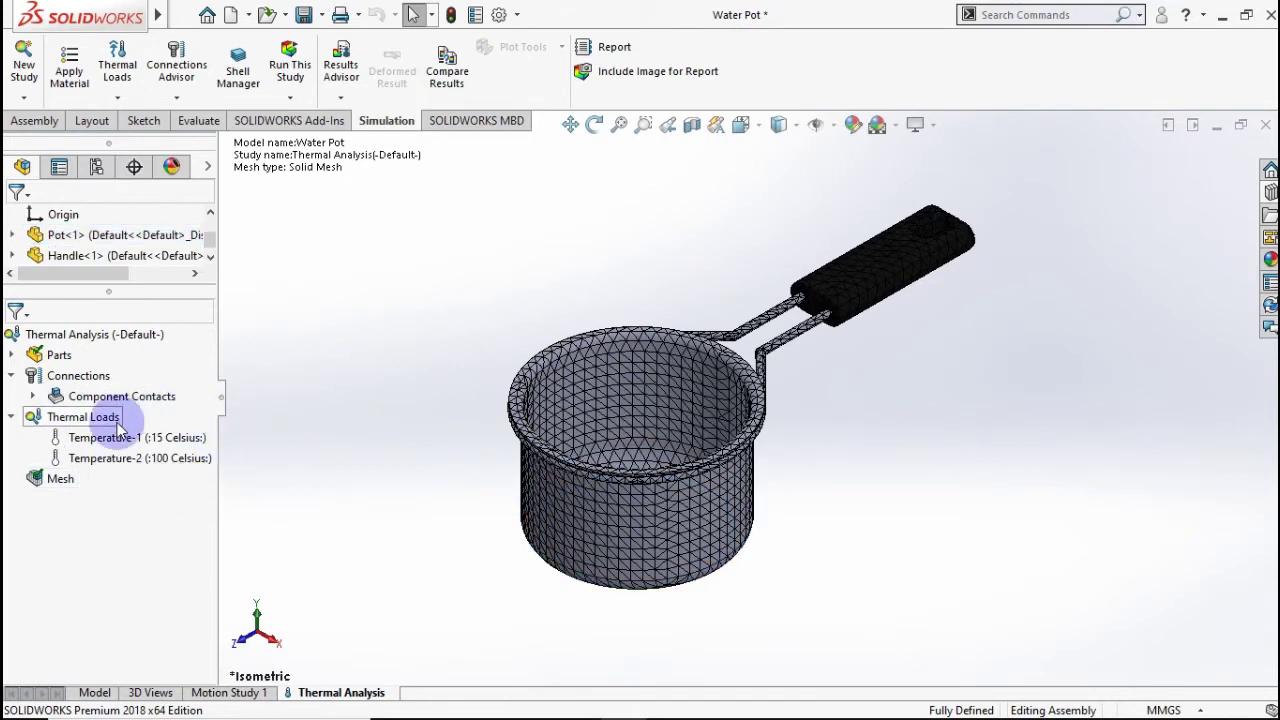
# Run the thermal study, orbit the Thermal1 Kelvin plot peaking at 373.2 K, then go isometric
pyautogui.click(290, 72)
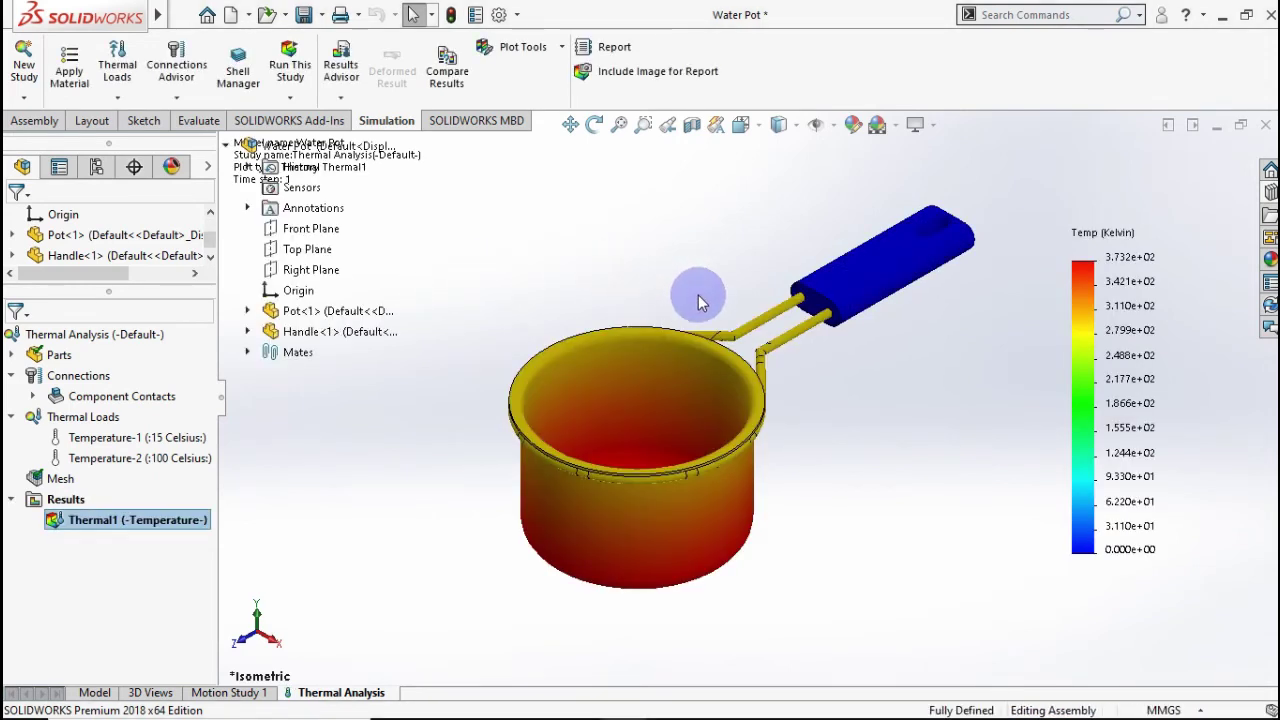
pyautogui.moveTo(698, 295); pyautogui.dragTo(270, 352, button='middle')
pyautogui.moveTo(202, 405); pyautogui.dragTo(673, 263)
pyautogui.press('Escape')
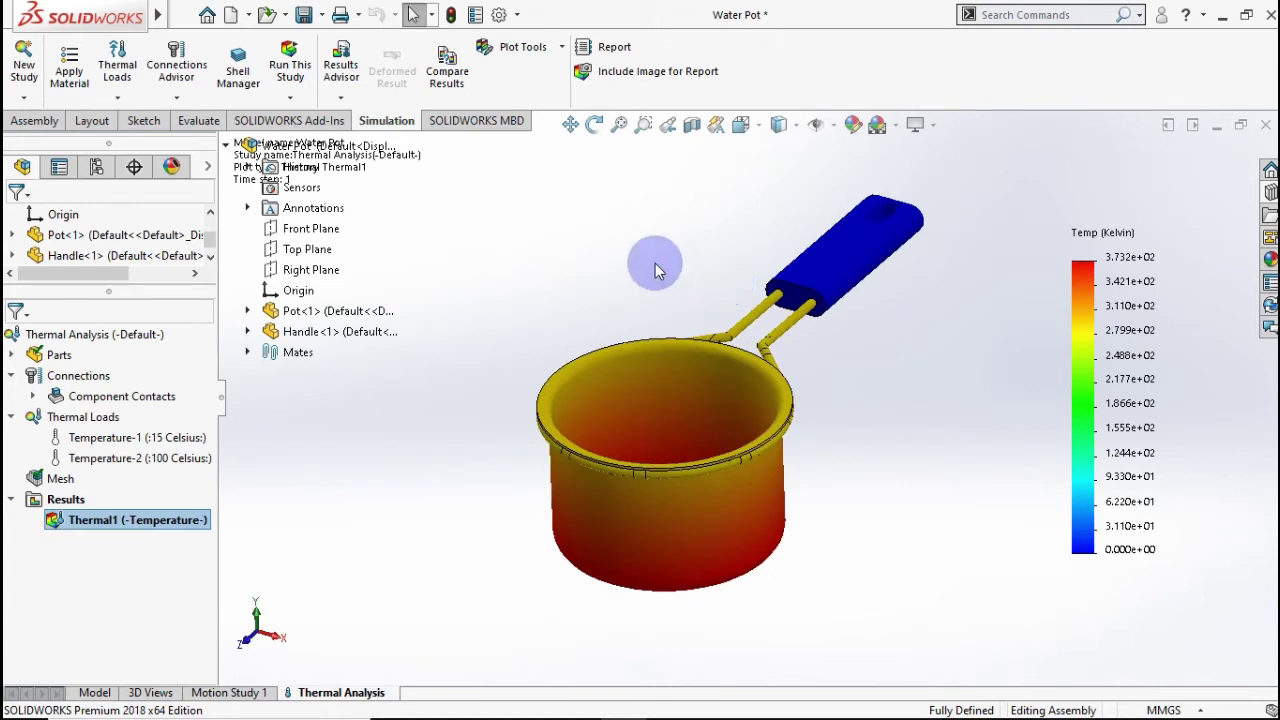
pyautogui.hotkey('ctrl', '7')
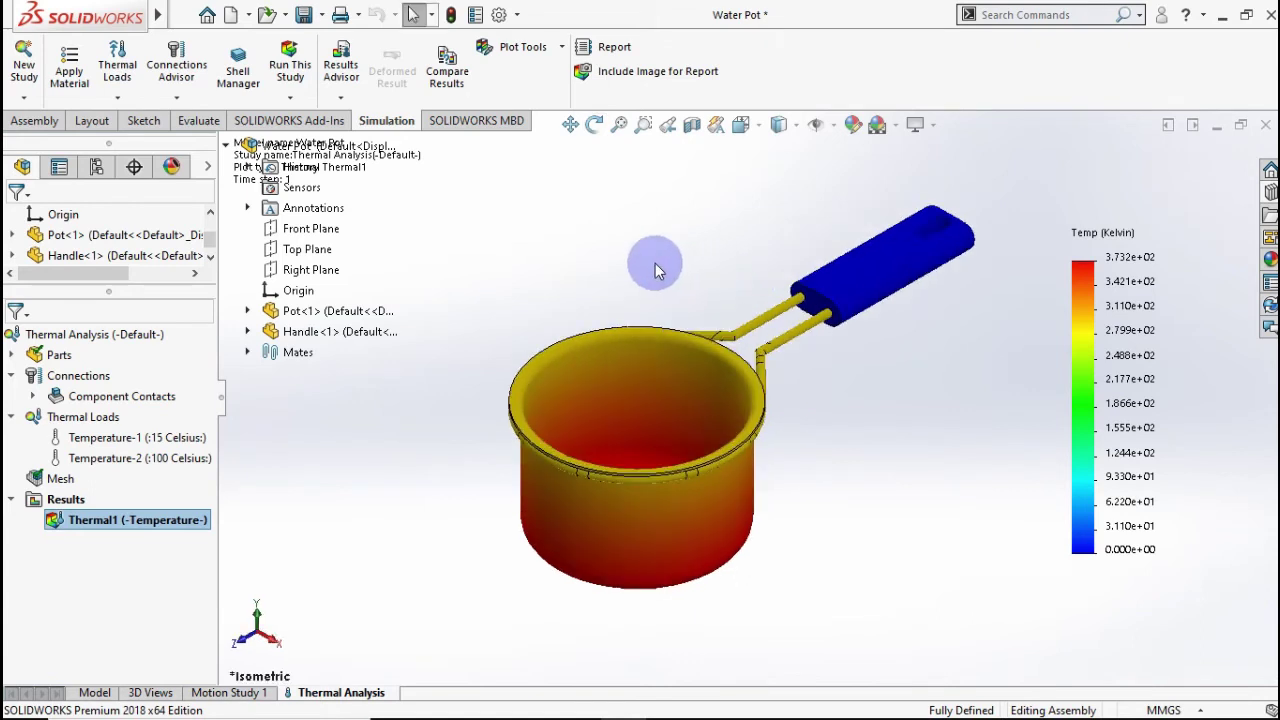
# Change the Thermal1 plot's temperature units to Celsius
pyautogui.rightClick(165, 530)
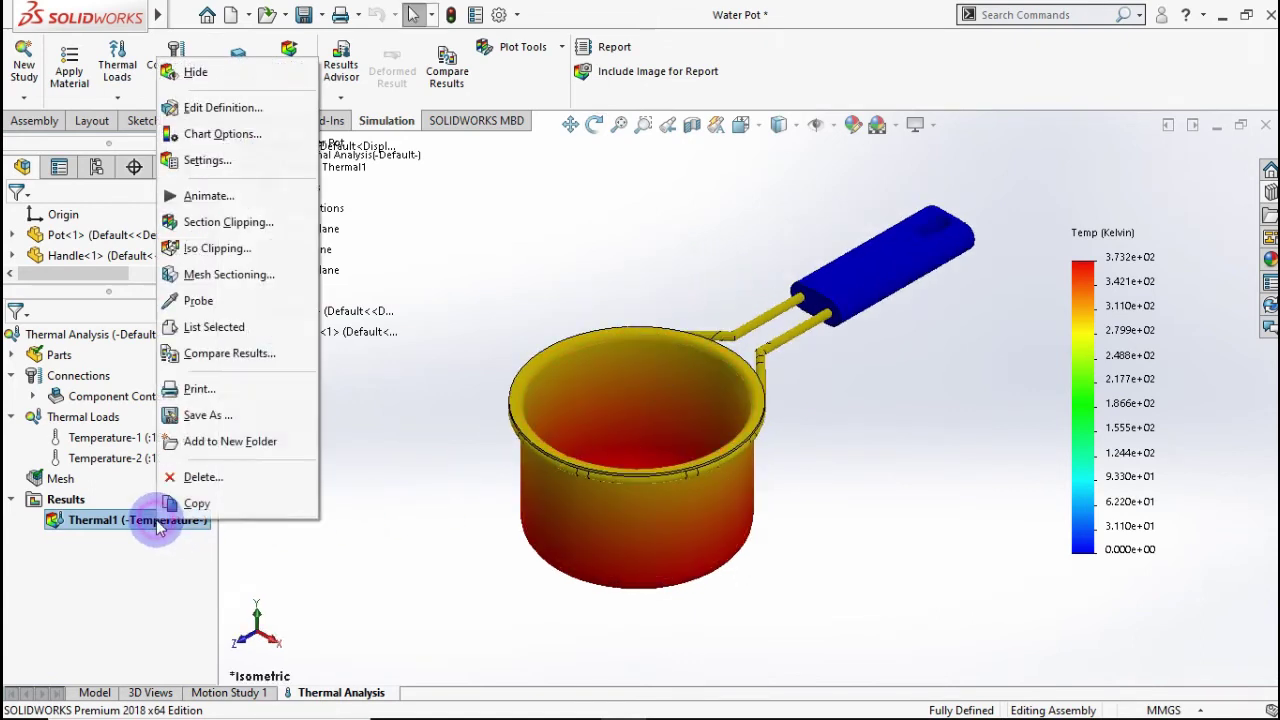
pyautogui.click(207, 112)
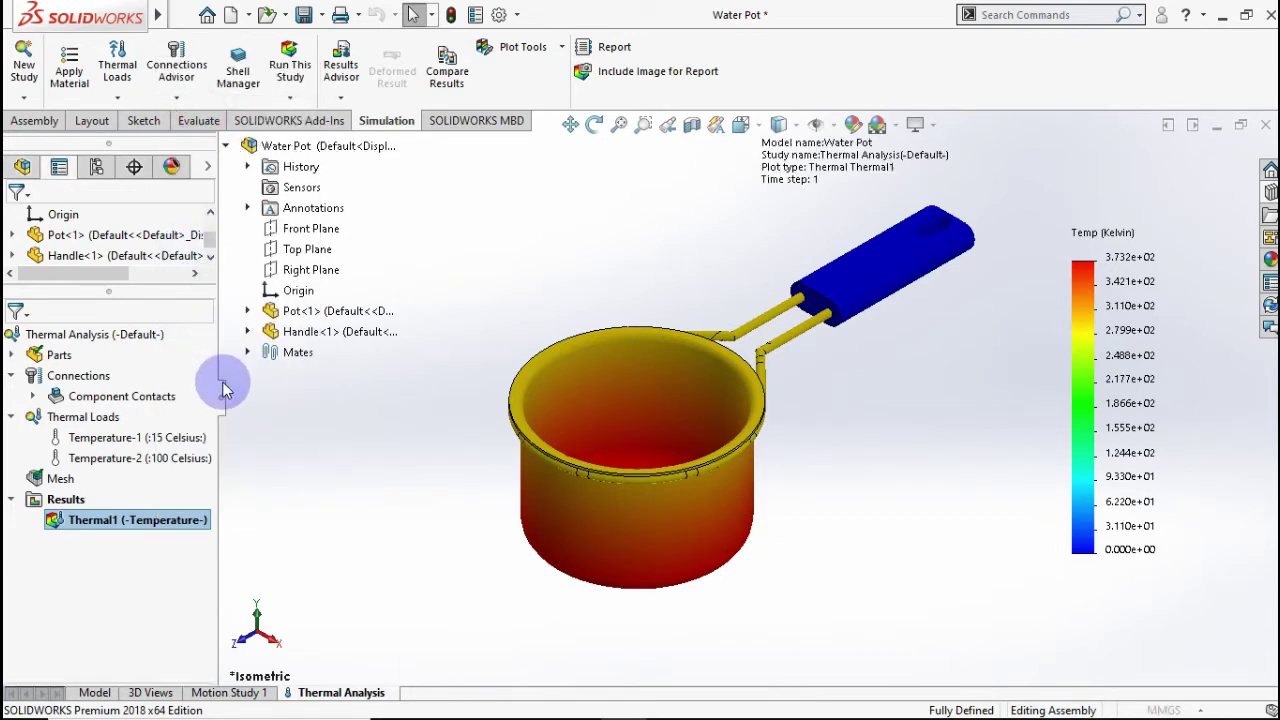
pyautogui.click(140, 341)
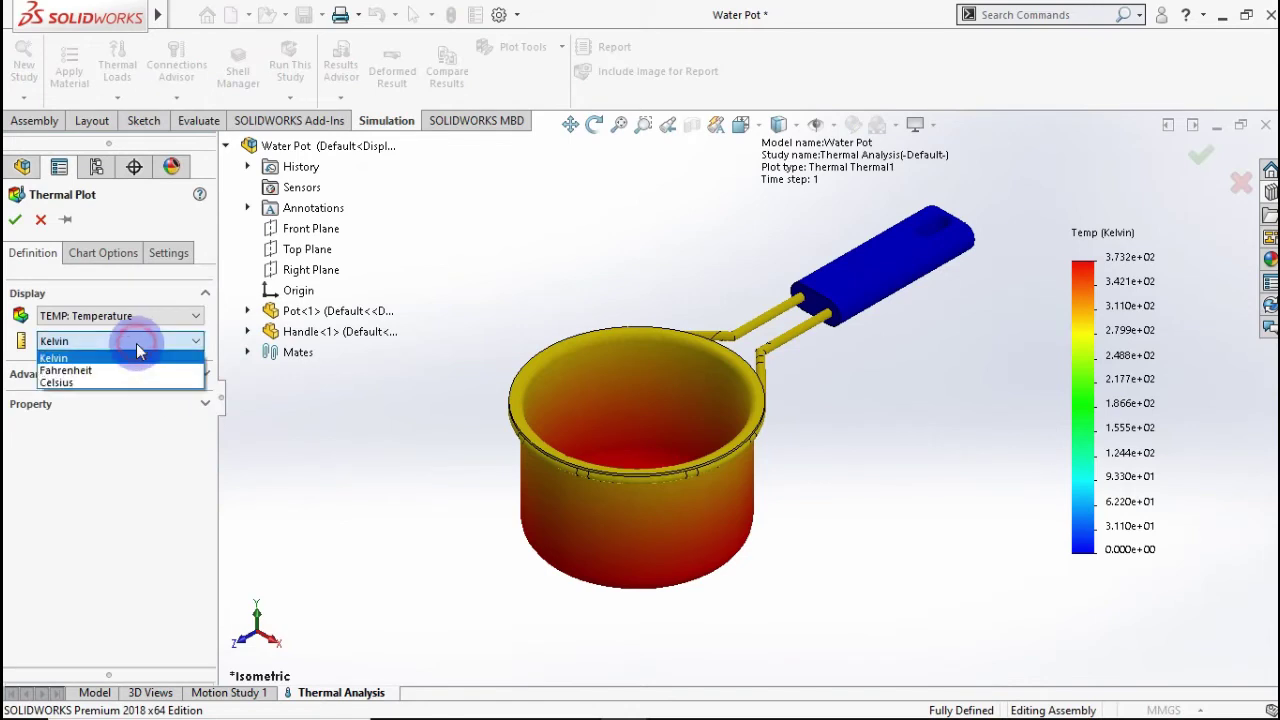
pyautogui.click(129, 380)
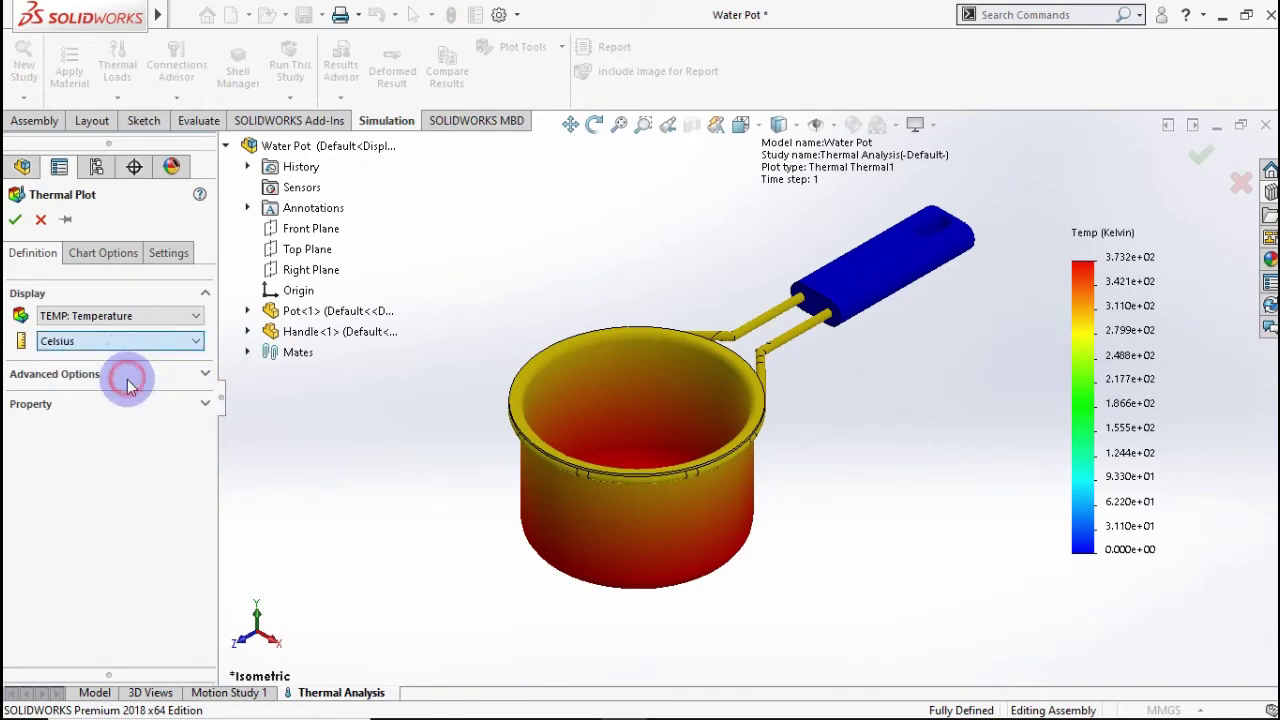
# Show Min and Max labels and use floating number format with 2 decimals
pyautogui.click(118, 262)
pyautogui.click(104, 314)
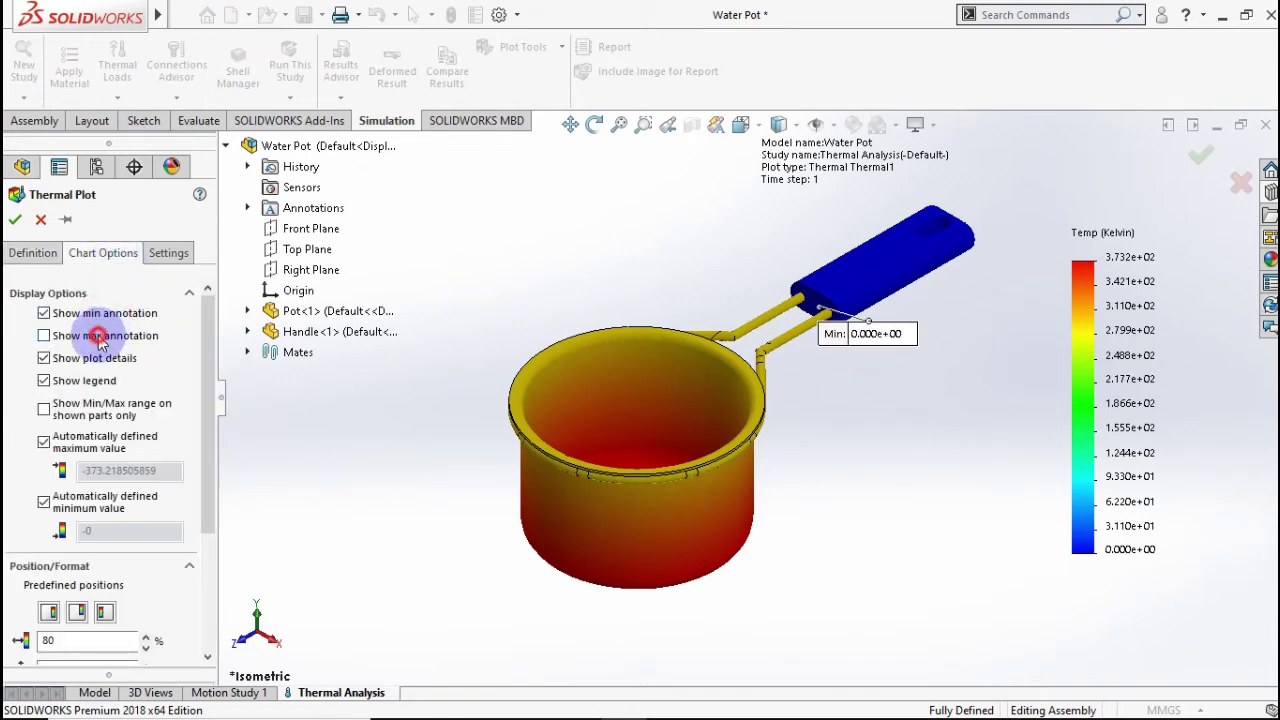
pyautogui.click(104, 336)
pyautogui.moveTo(213, 345); pyautogui.dragTo(183, 486)
pyautogui.click(134, 540)
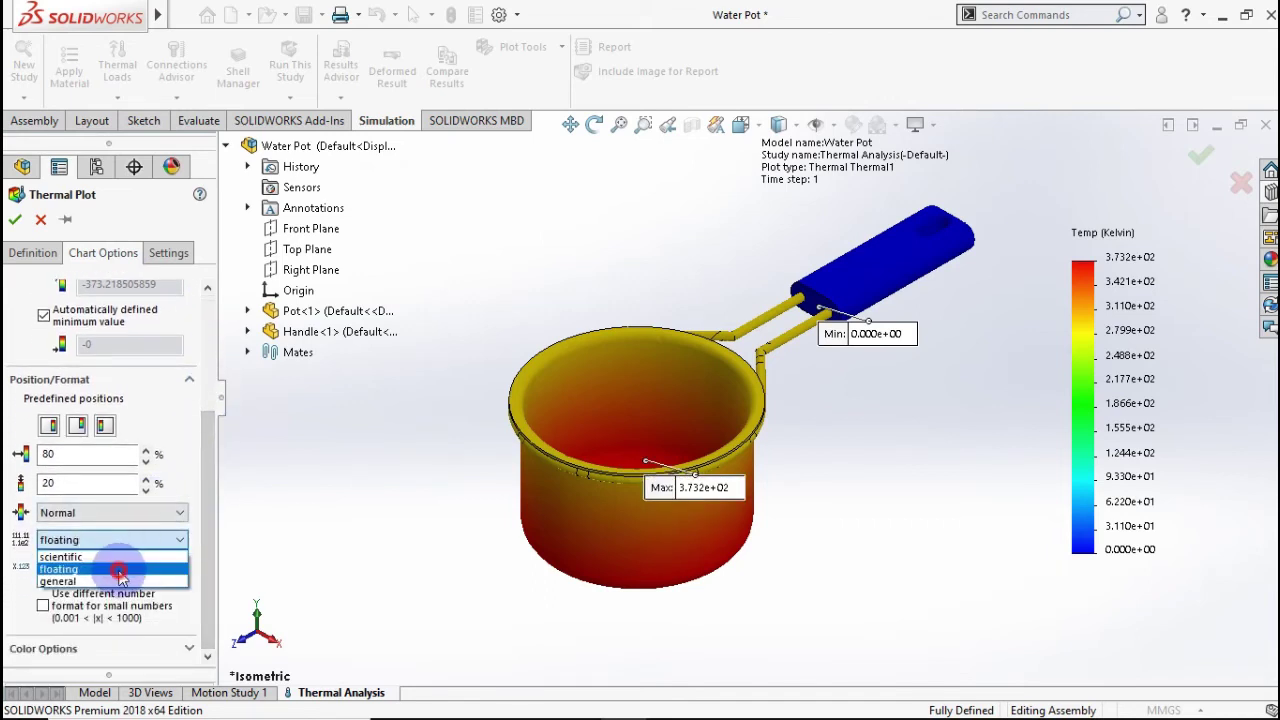
pyautogui.click(118, 569)
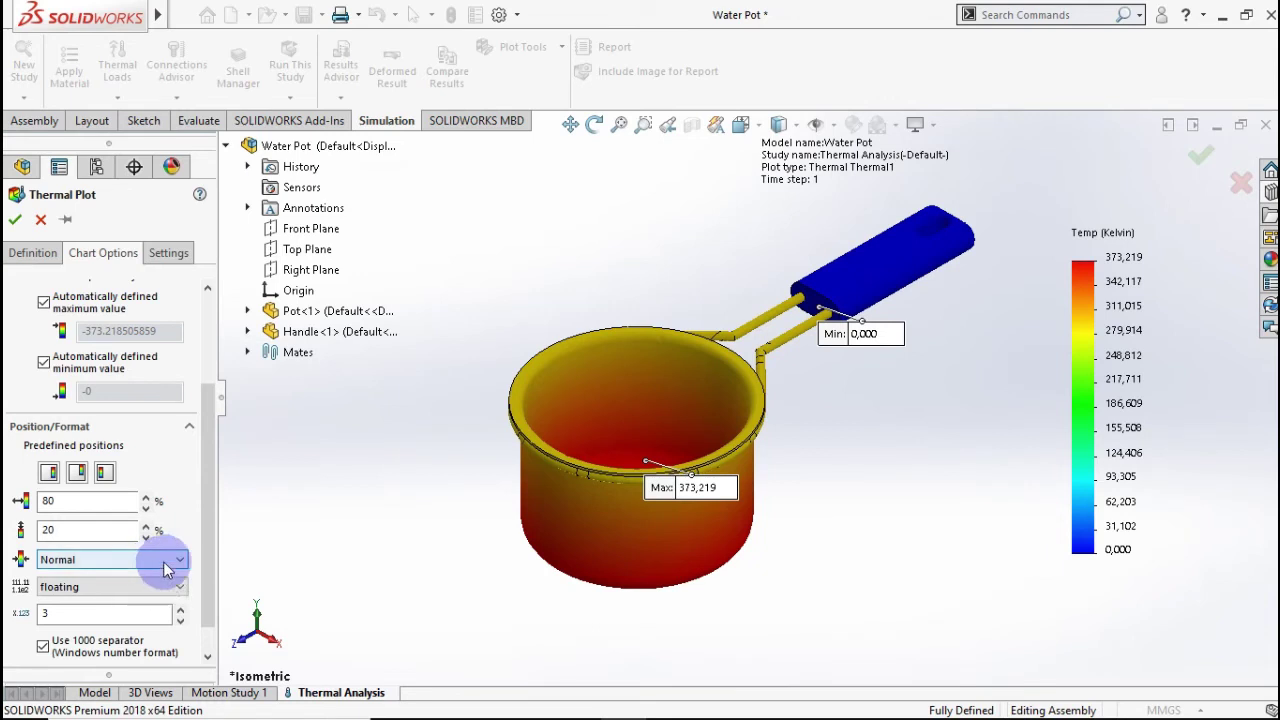
pyautogui.click(181, 622)
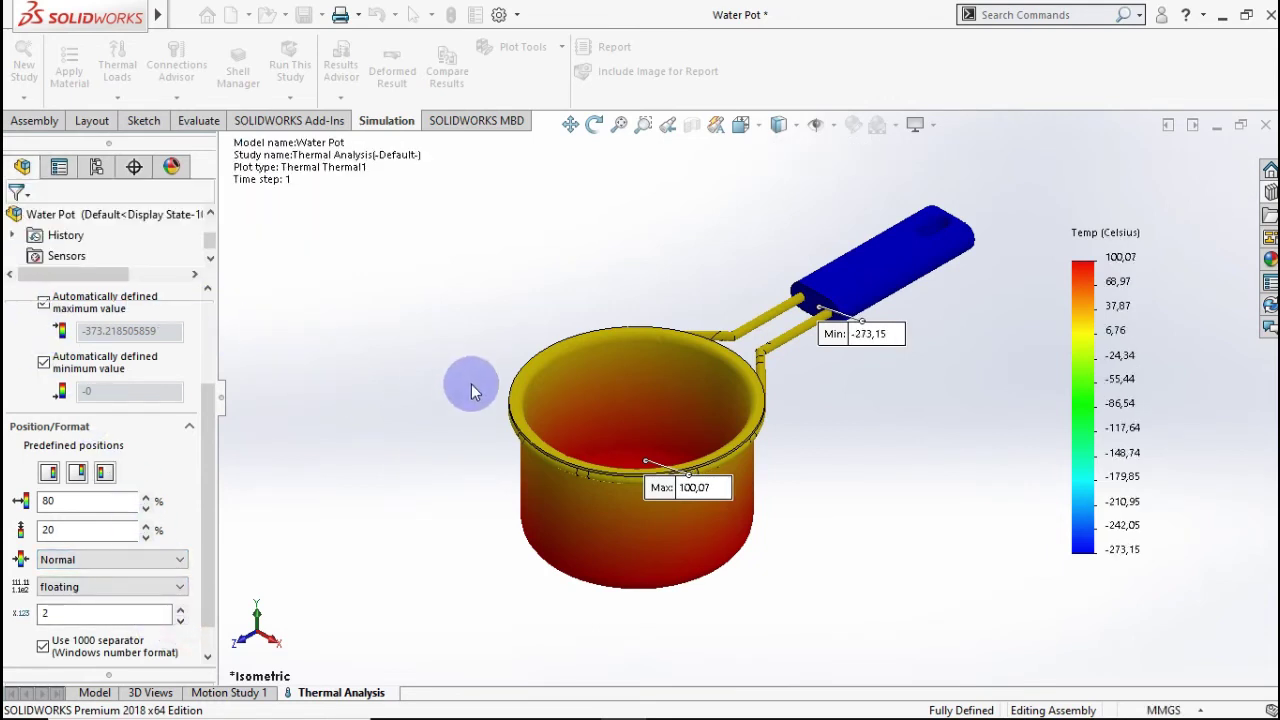
# Move the Max and Min labels clear of the pot, then inspect the Celsius plot from all sides
pyautogui.moveTo(692, 487); pyautogui.dragTo(367, 360)
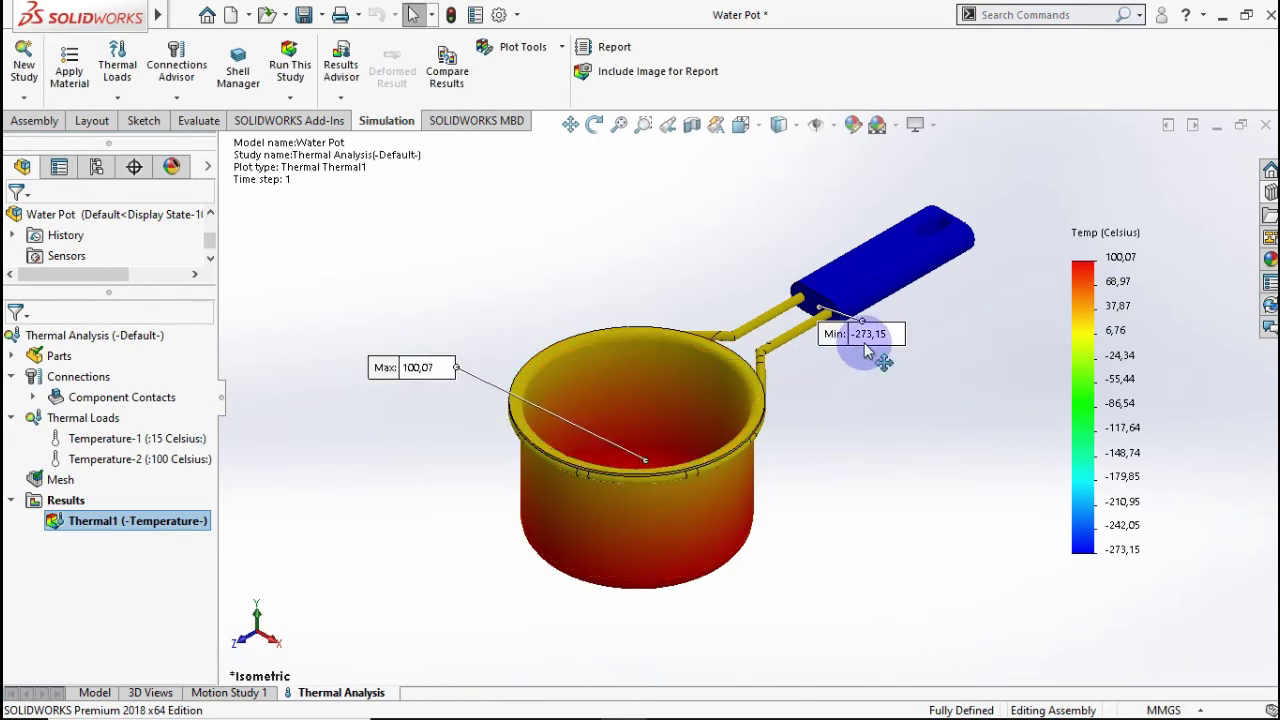
pyautogui.moveTo(858, 333); pyautogui.dragTo(706, 227)
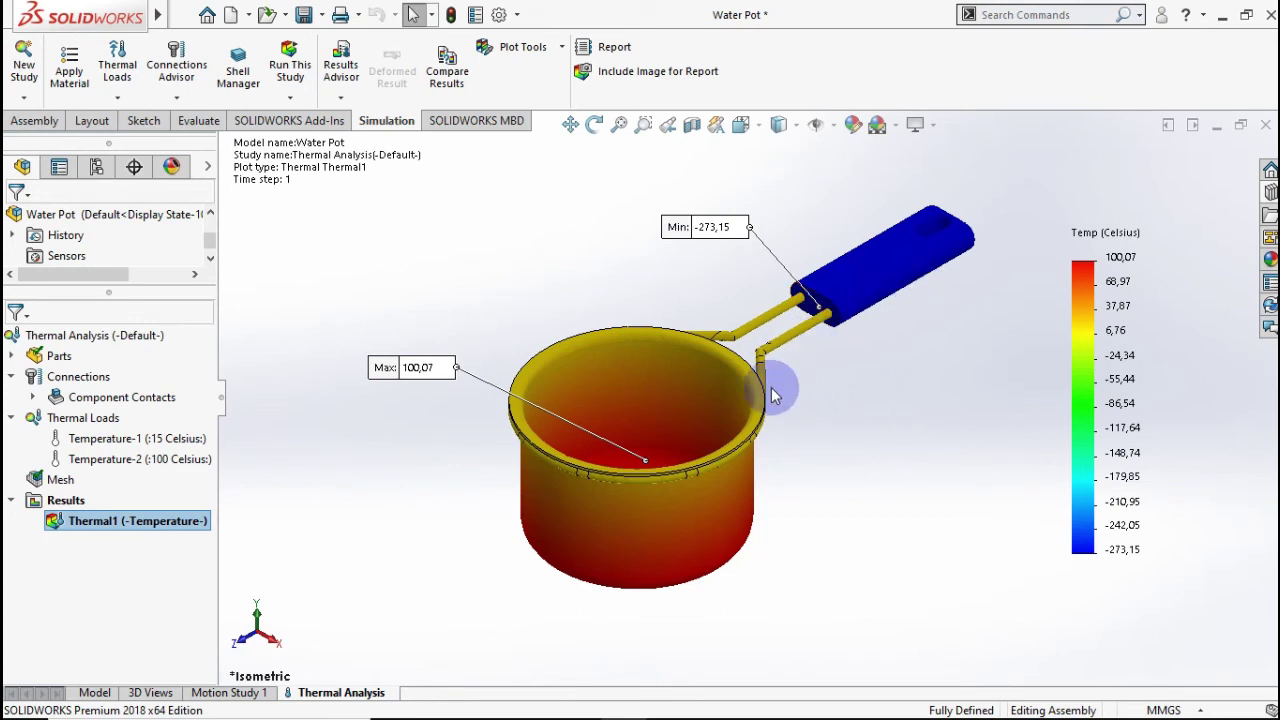
pyautogui.moveTo(812, 474); pyautogui.dragTo(663, 457, button='middle')
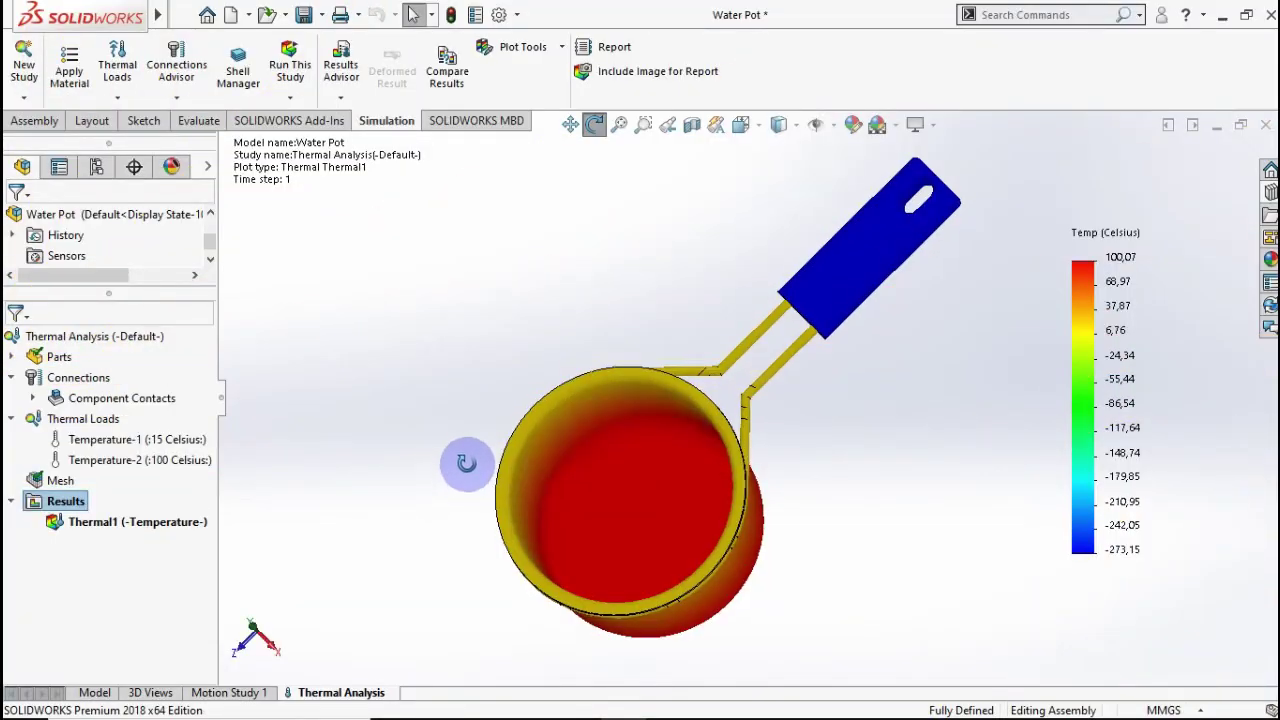
pyautogui.moveTo(466, 457); pyautogui.dragTo(1011, 549, button='middle')
pyautogui.moveTo(912, 443); pyautogui.dragTo(509, 424, button='middle')
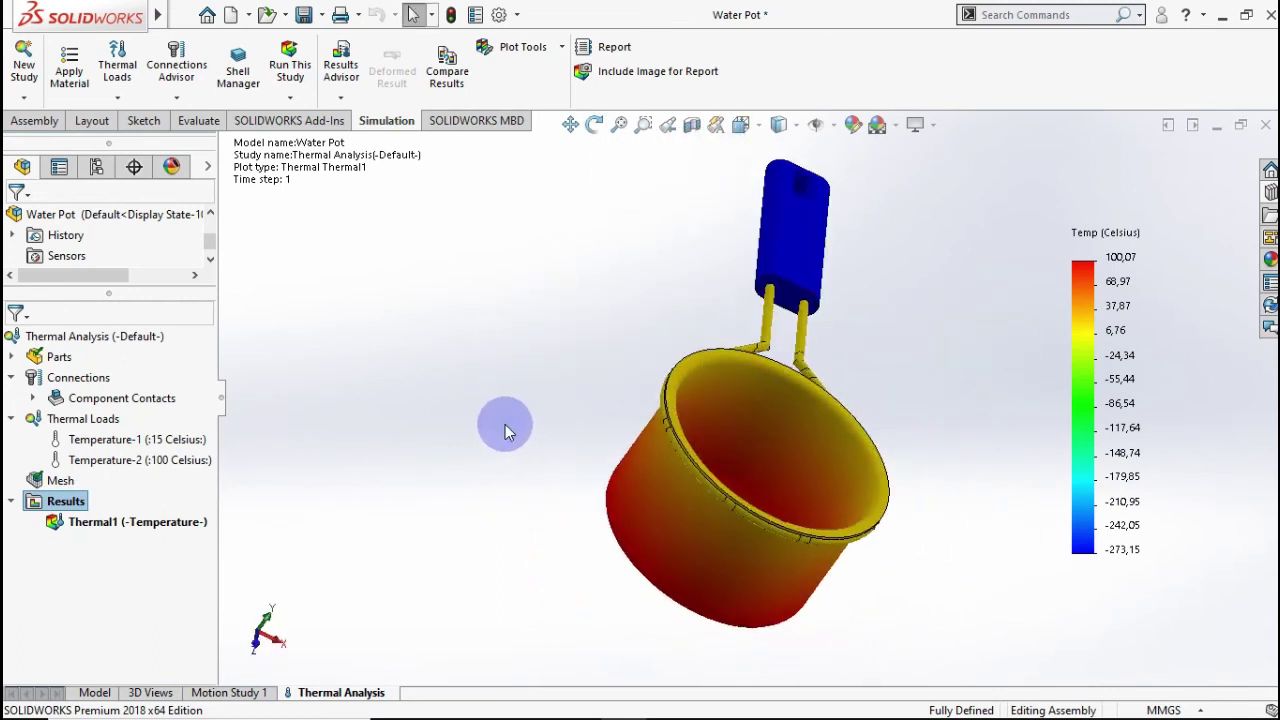
pyautogui.hotkey('ctrl', '7')
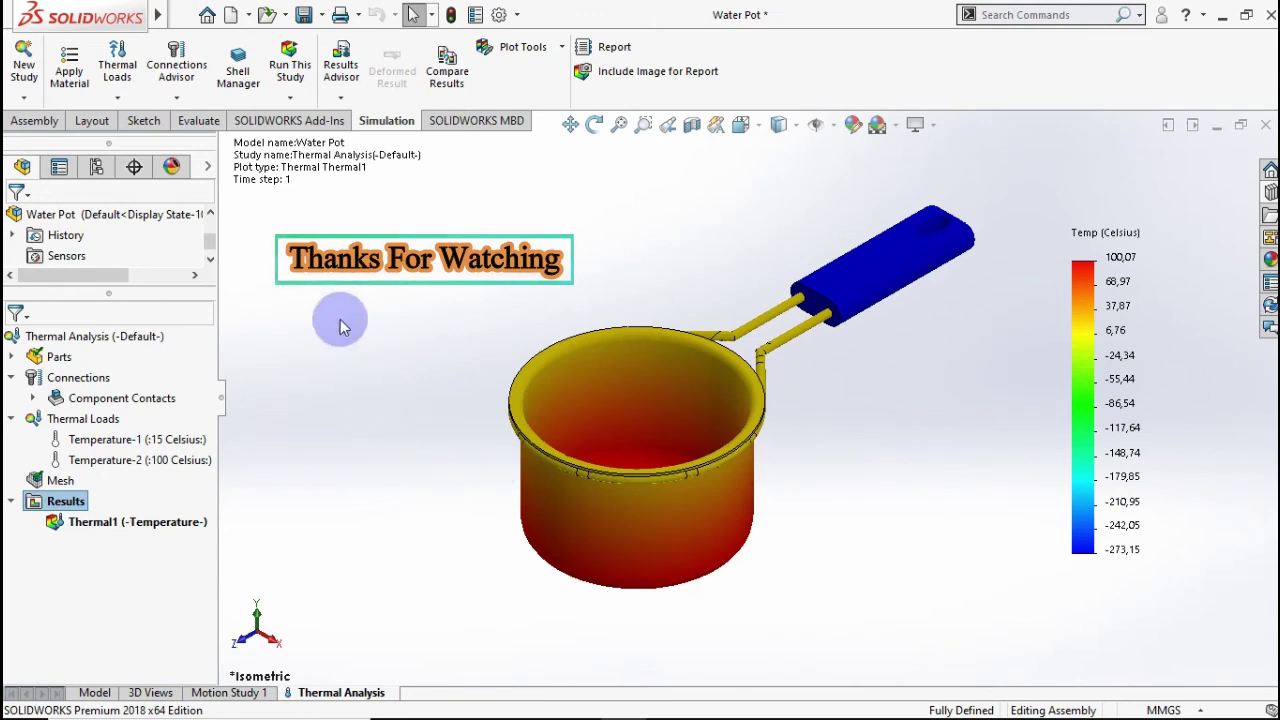
pyautogui.moveTo(410, 475); pyautogui.dragTo(300, 300)
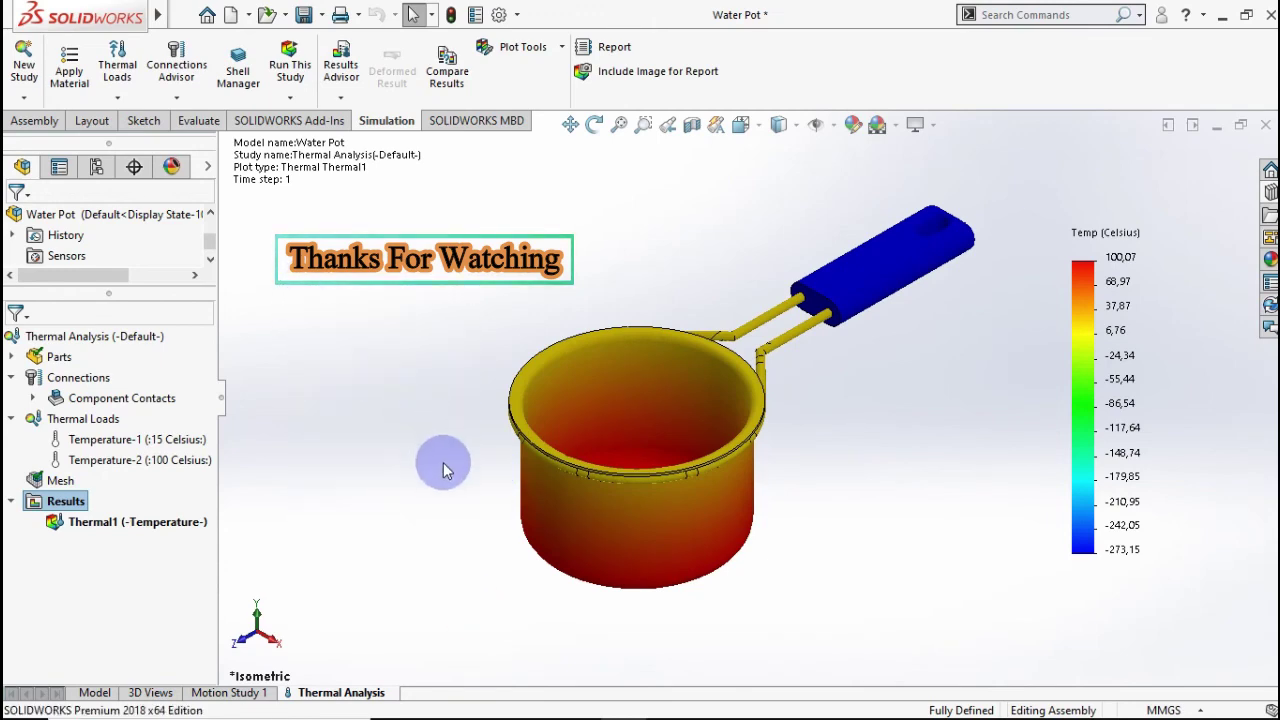